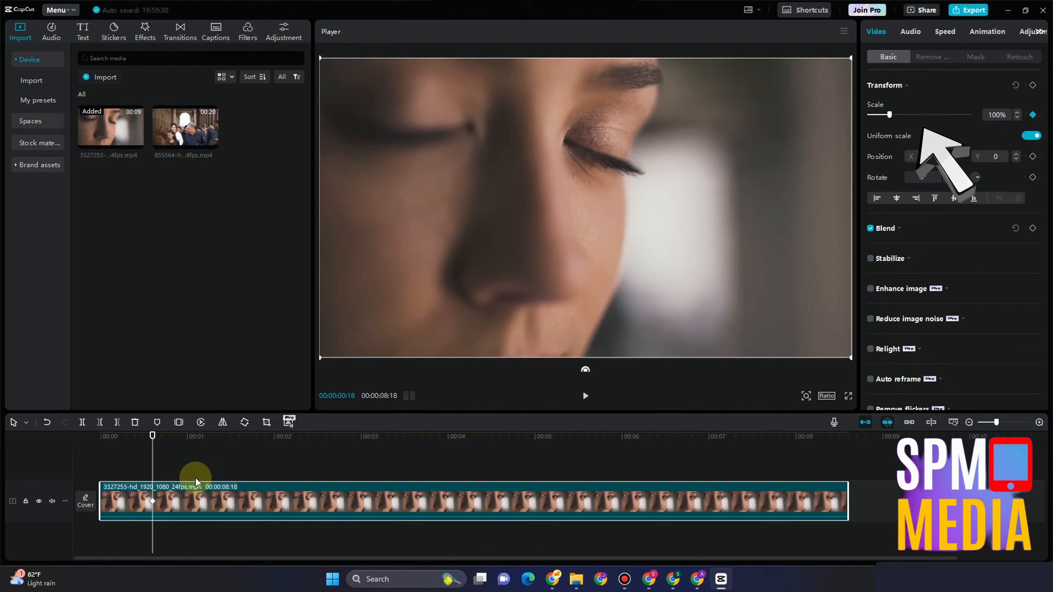
- Add a second scale keyframe to the close-up face clip at 00:00:00:29
left_click(184, 495)
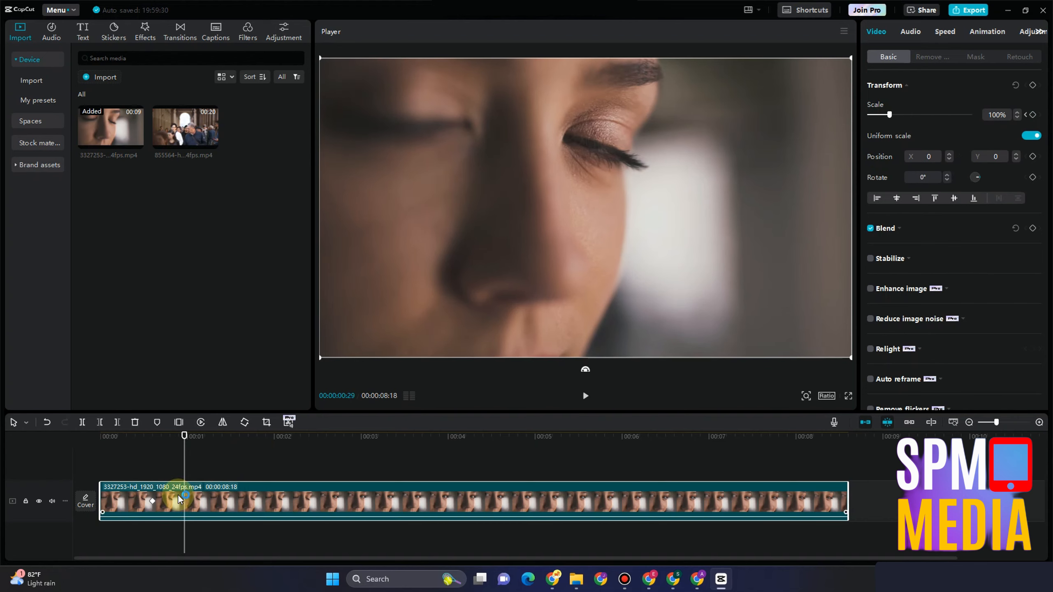
left_click(1032, 116)
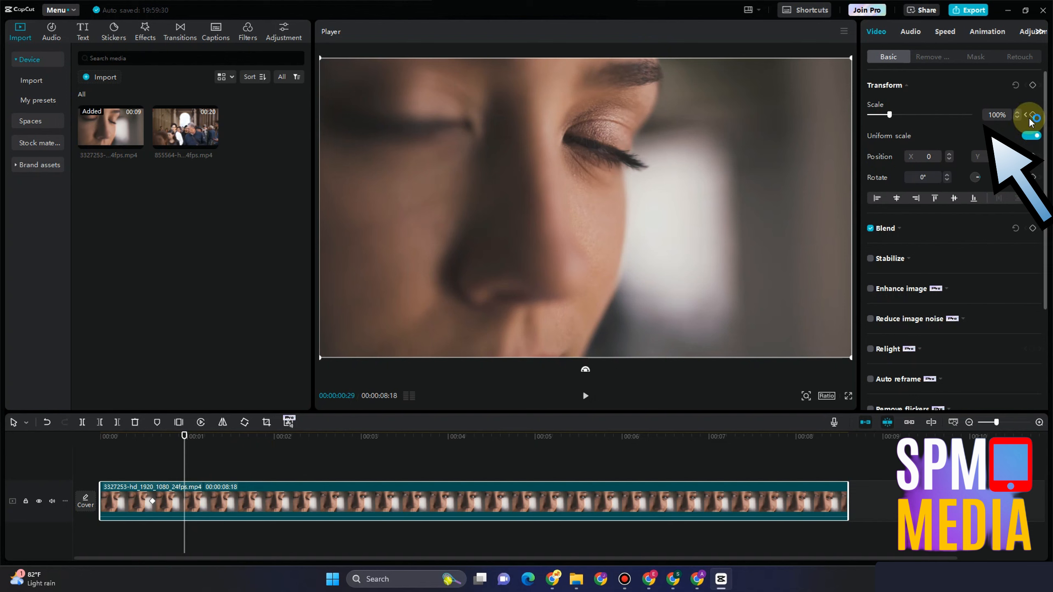
left_click(1033, 115)
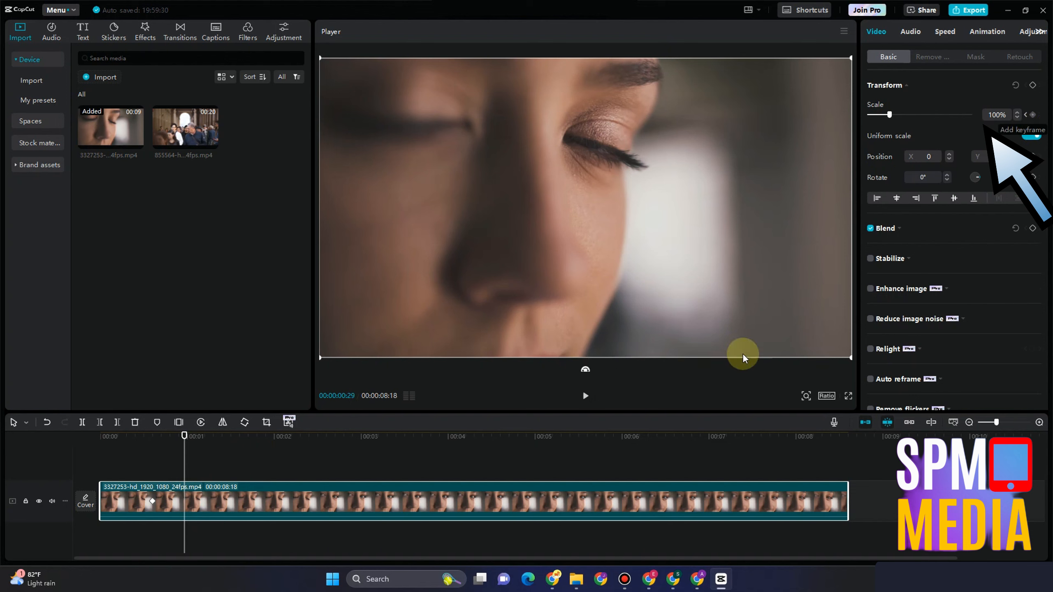
- Go to the clip's second keyframe and set its scale to 164% for a zoom-in
left_click(168, 475)
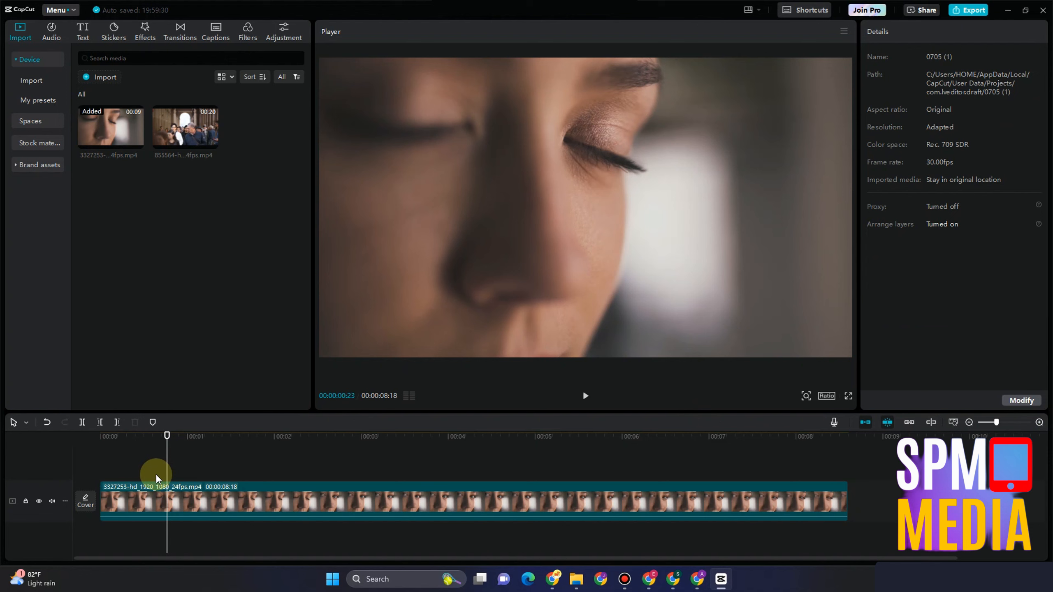
left_click(191, 503)
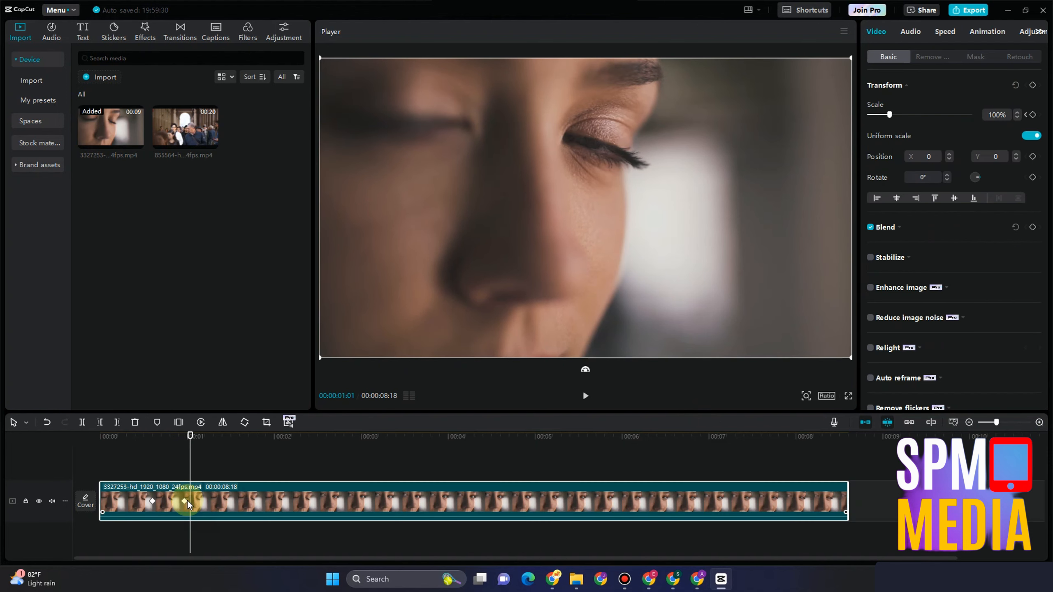
left_click(186, 501)
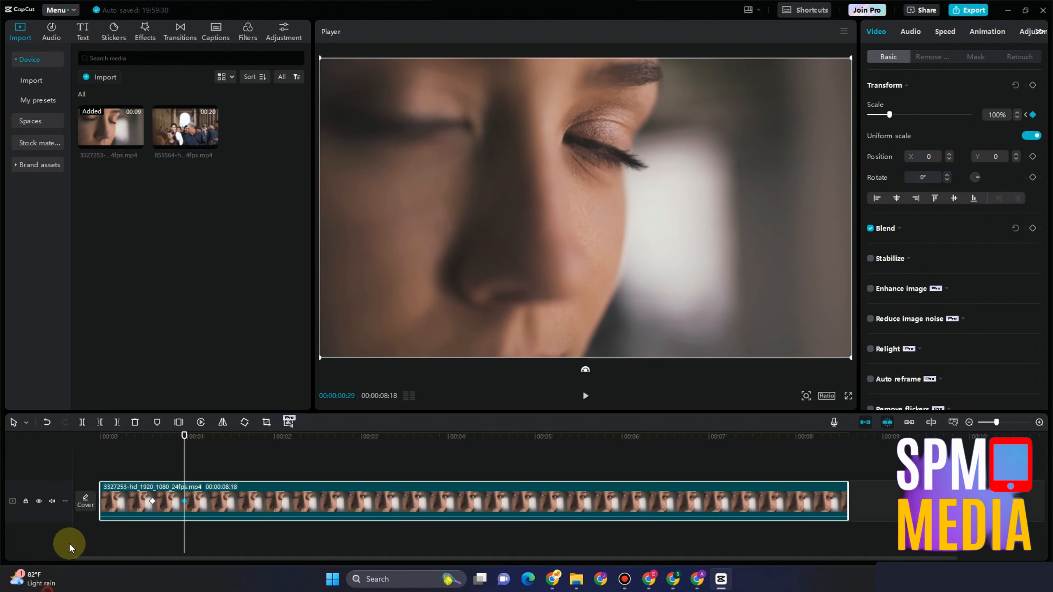
left_click(903, 115)
left_click_drag(902, 114, 902, 116)
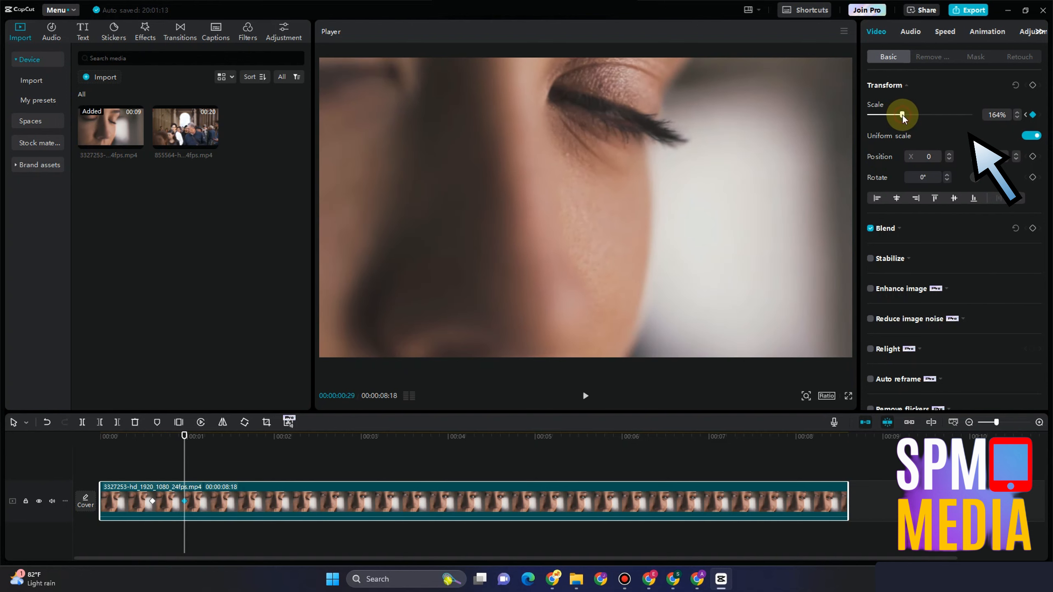
- Play the clip from its beginning to about 00:00:01:25 to check the zoom-in
left_click(121, 470)
left_click(103, 463)
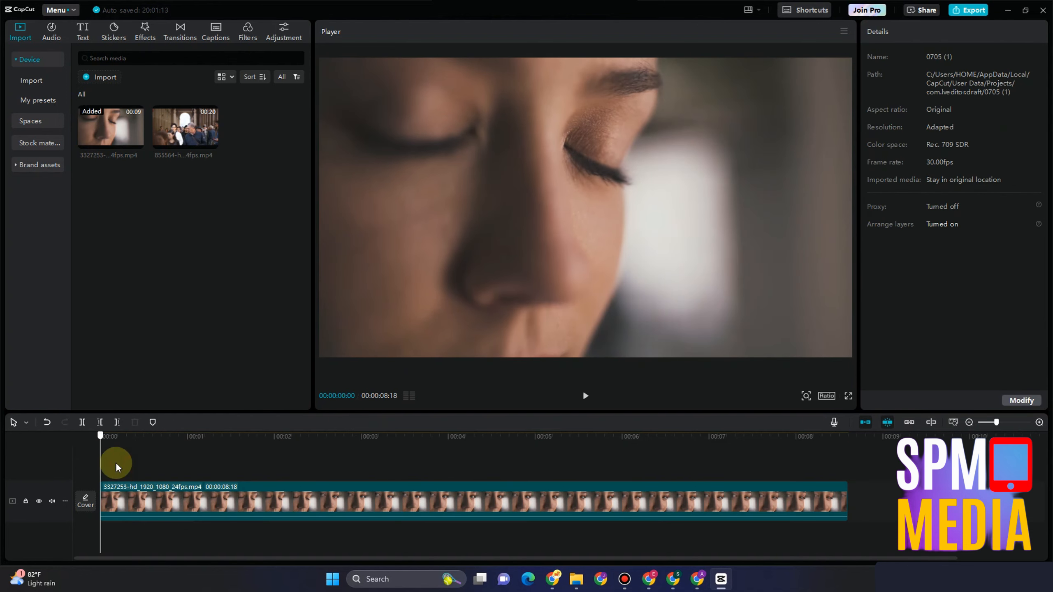
left_click(584, 393)
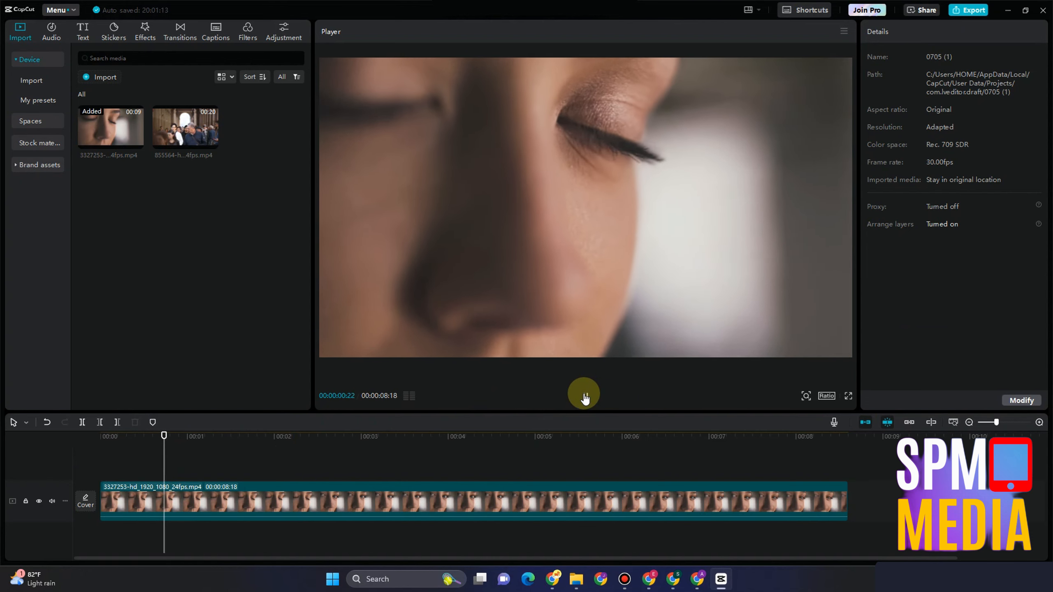
left_click(585, 396)
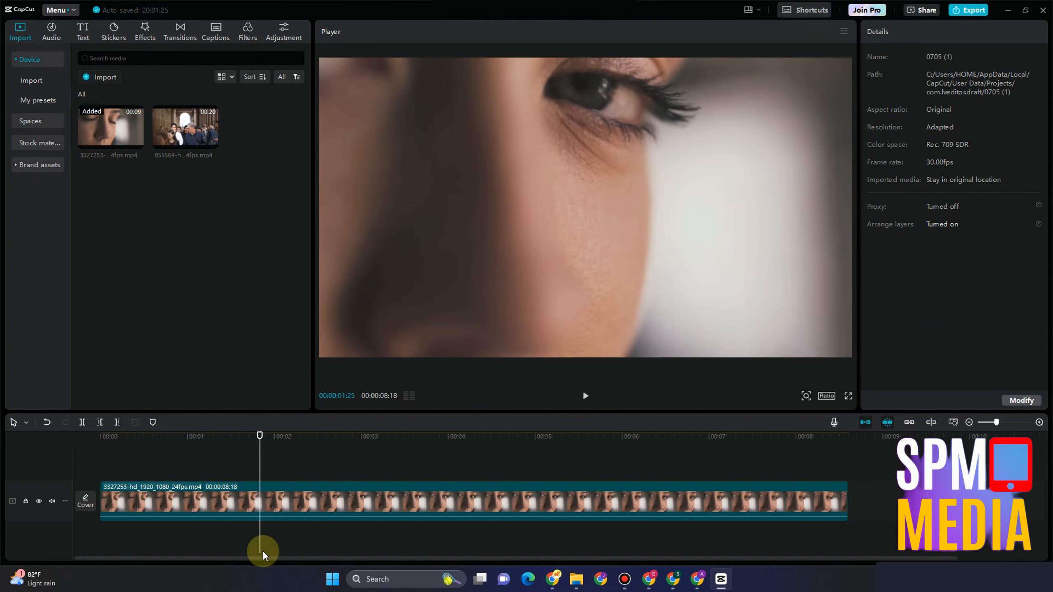
- Add a scale keyframe to the clip at 00:00:01:25 and set the scale to 215%
left_click(263, 497)
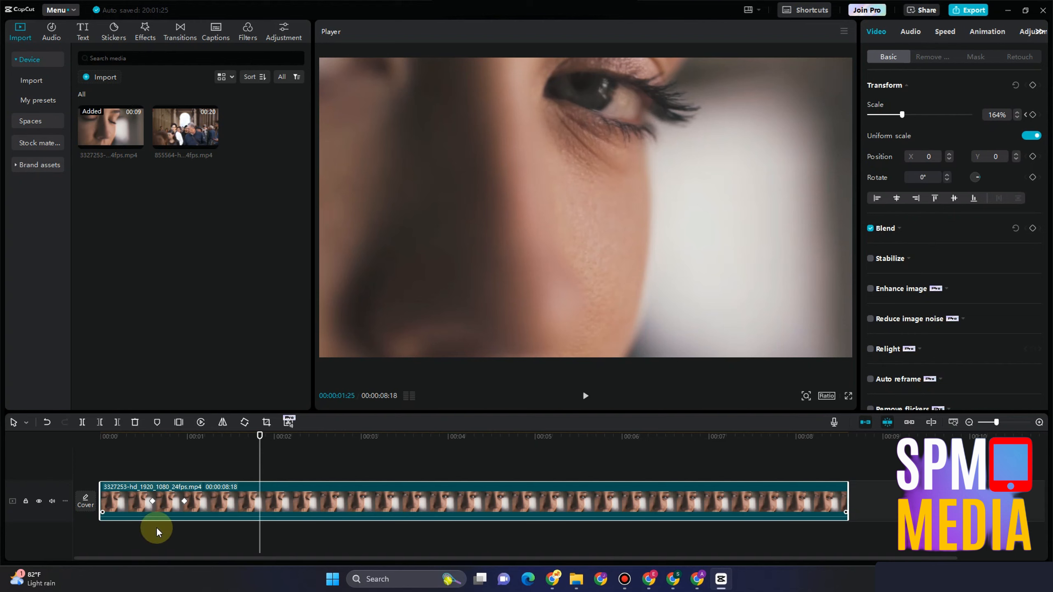
left_click(1034, 114)
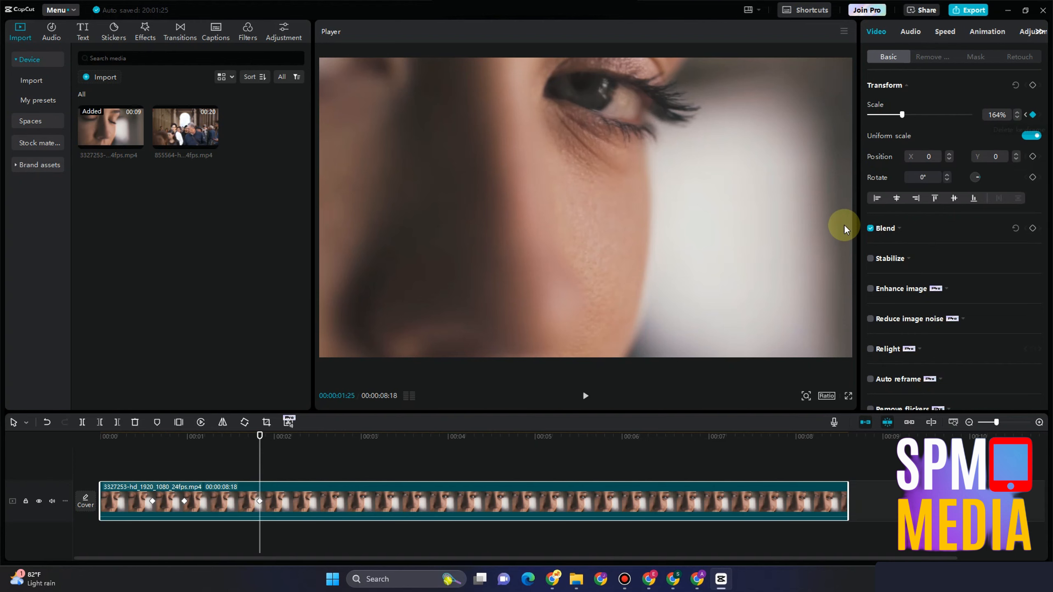
left_click(912, 115)
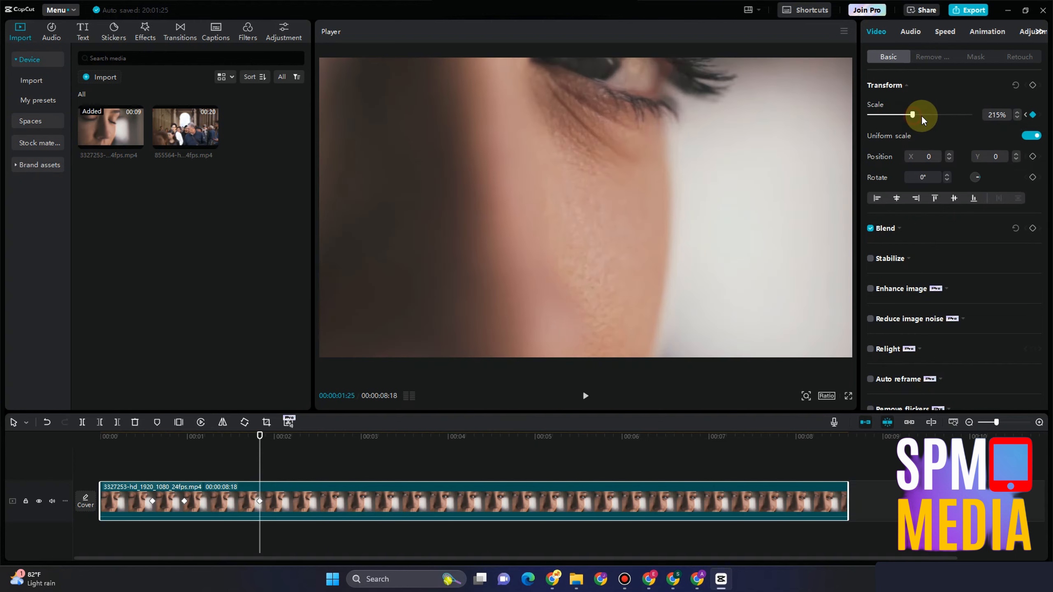
- Add a scale keyframe at 00:00:02:10 and reduce the clip's scale to 164%
left_click(305, 476)
left_click(304, 499)
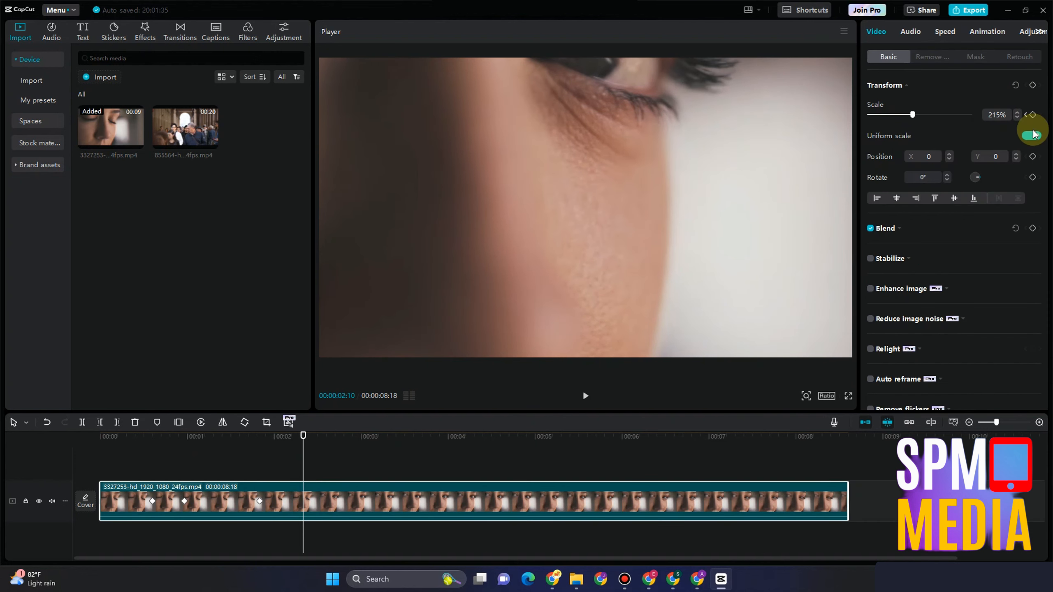
left_click(1034, 114)
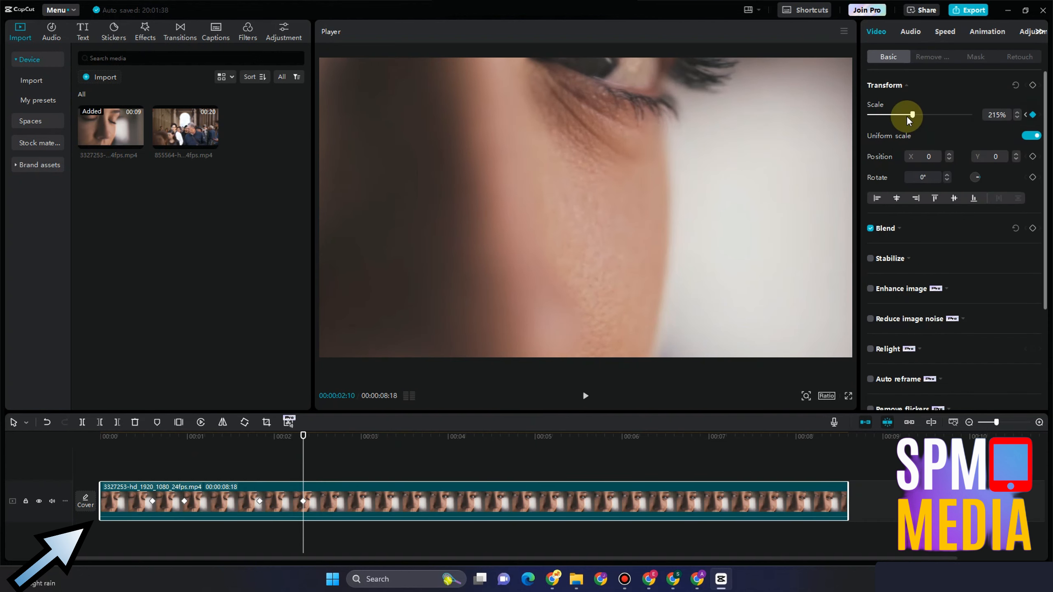
left_click_drag(908, 119, 902, 114)
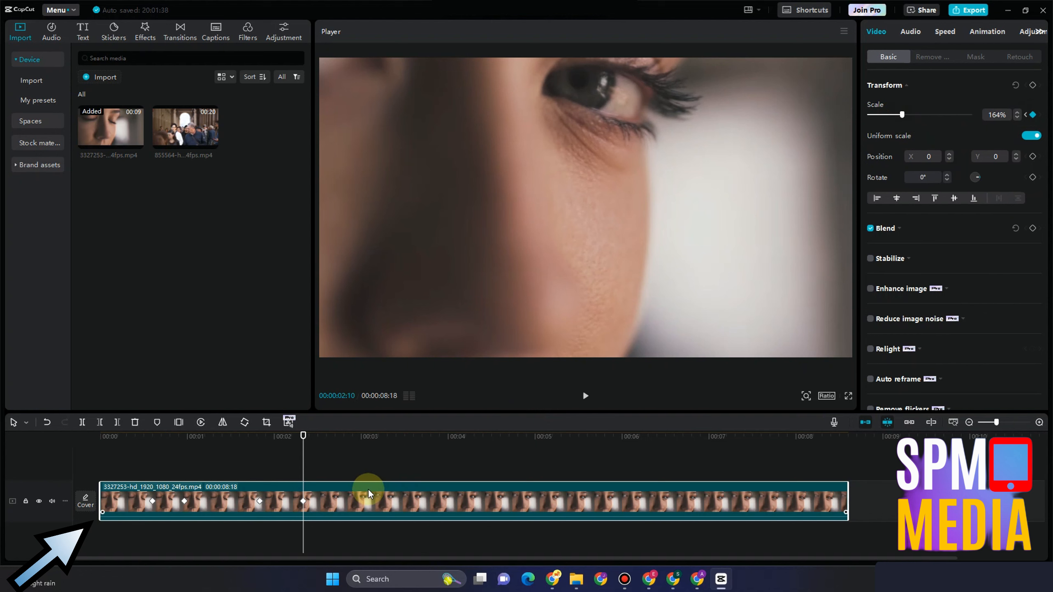
- Add a scale keyframe at 00:00:02:26 and reduce the clip's scale to 131%
left_click(348, 477)
left_click(351, 499)
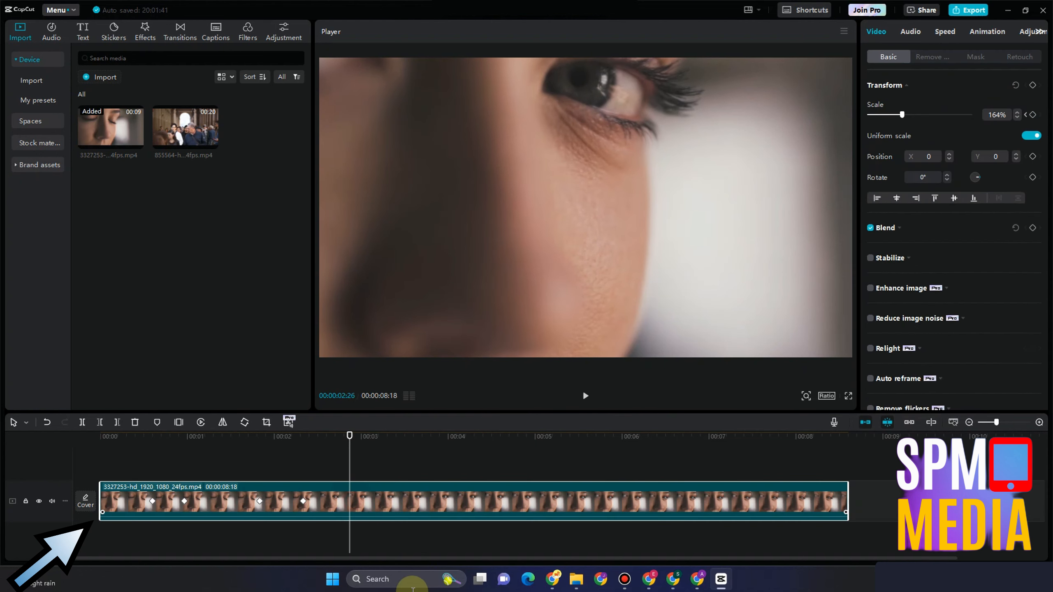
left_click(1033, 115)
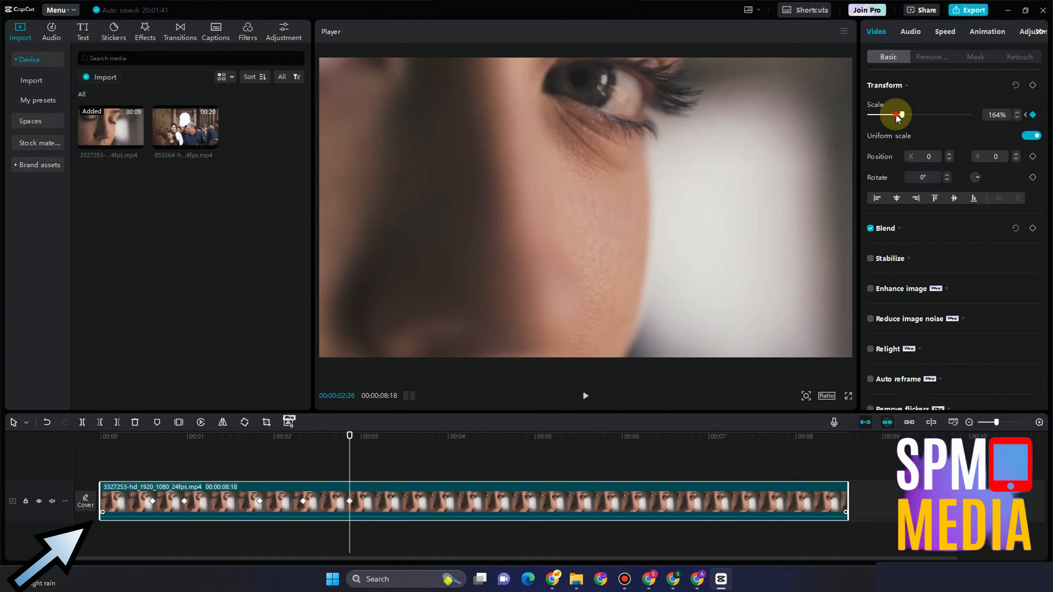
left_click_drag(902, 114, 896, 118)
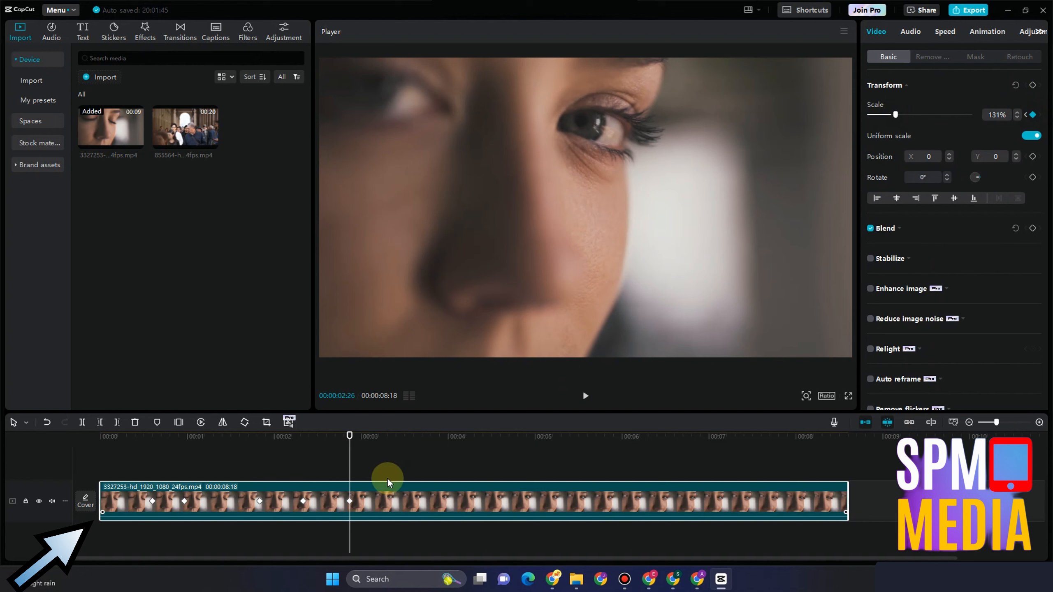
- Add a scale keyframe at 00:00:03:11 and reduce the clip's scale to 104%
left_click(391, 480)
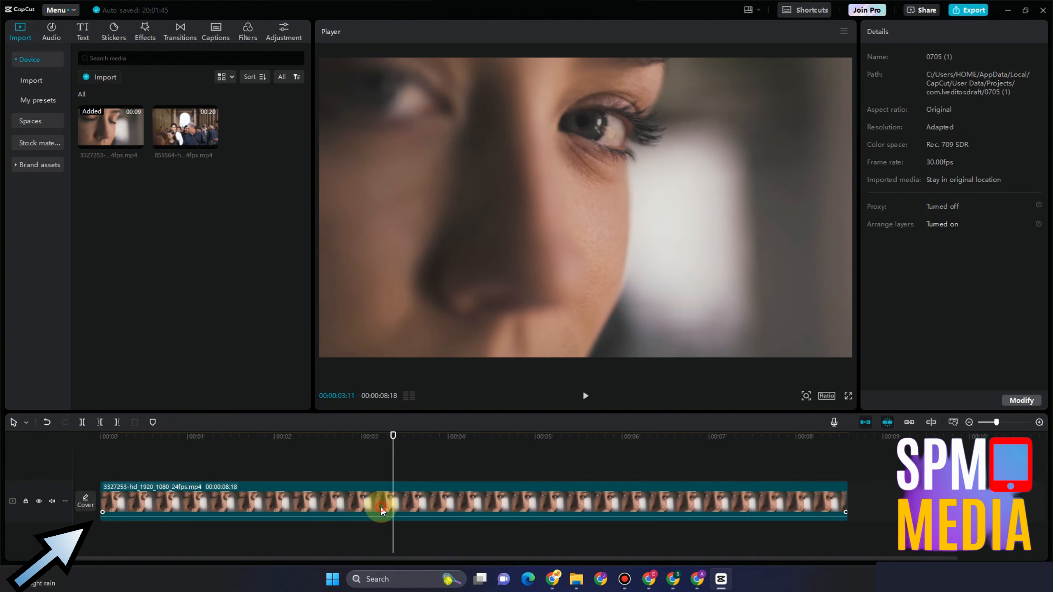
left_click(391, 499)
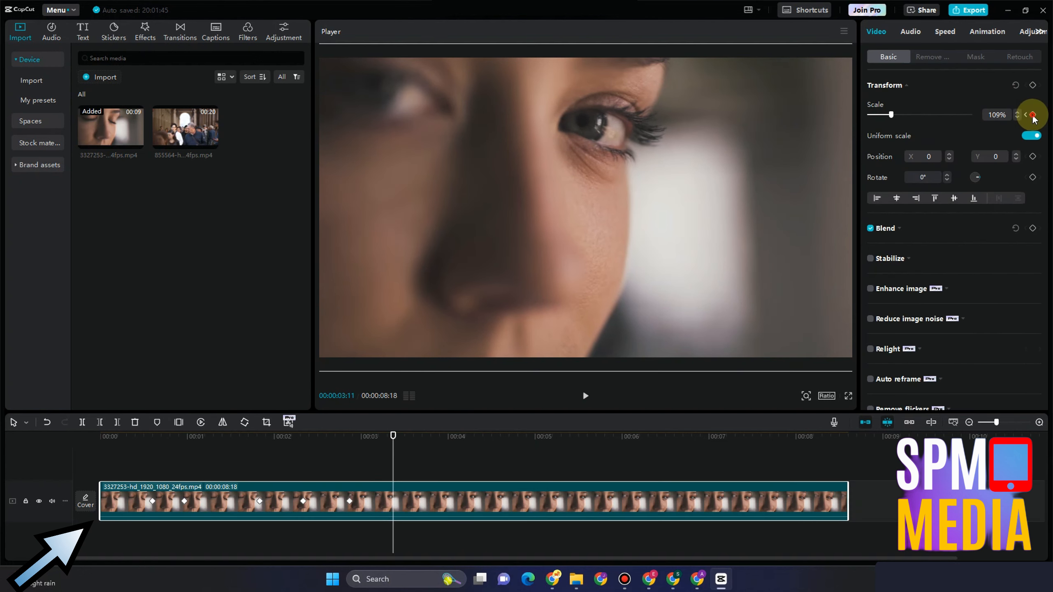
left_click_drag(896, 115, 886, 114)
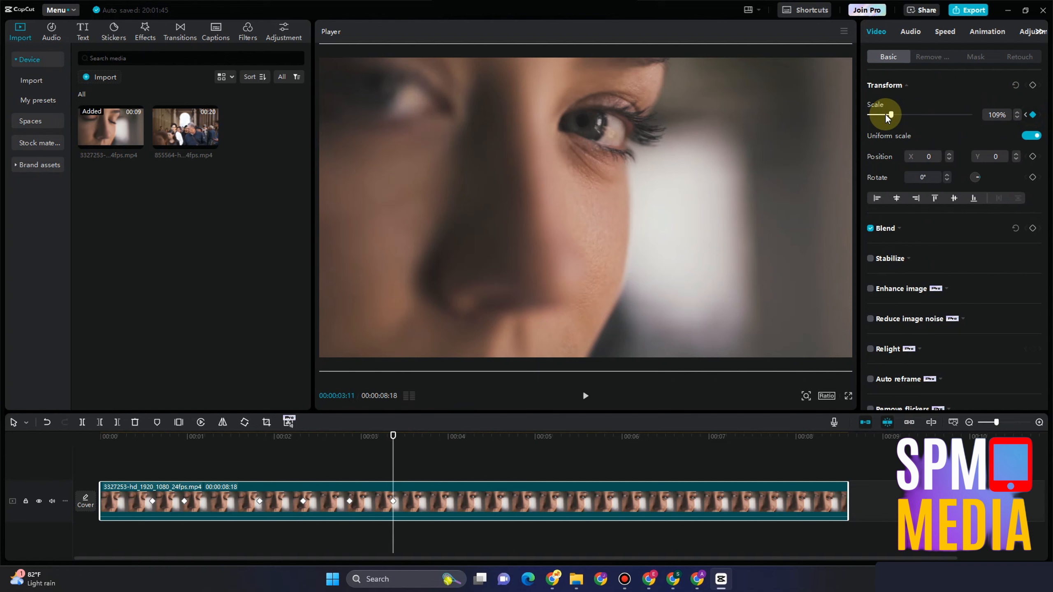
left_click_drag(888, 117, 895, 114)
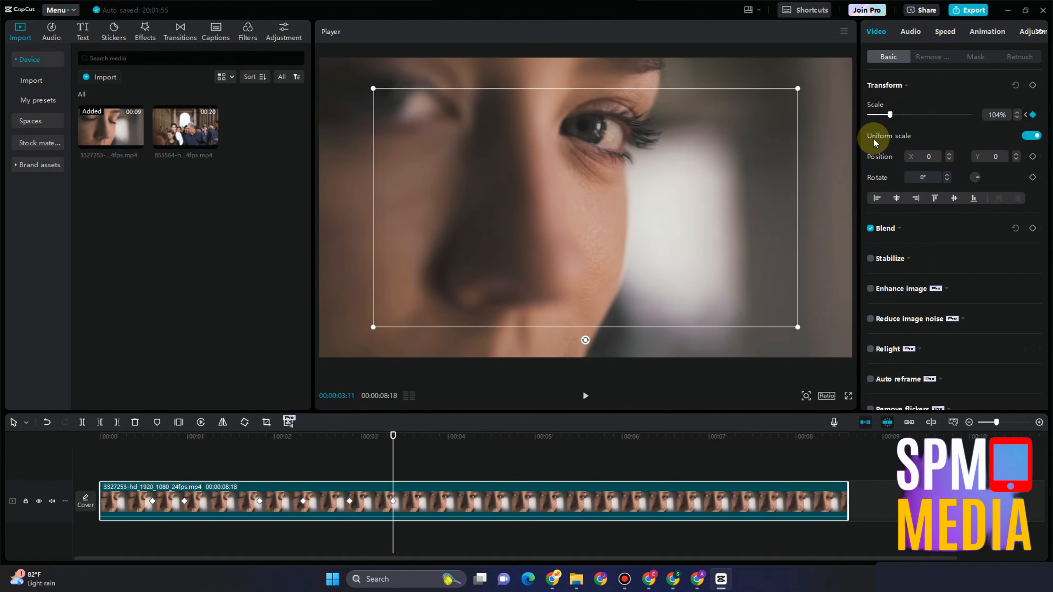
- Play the clip from its beginning through the last keyframe to review the zoom in and out
left_click(312, 452)
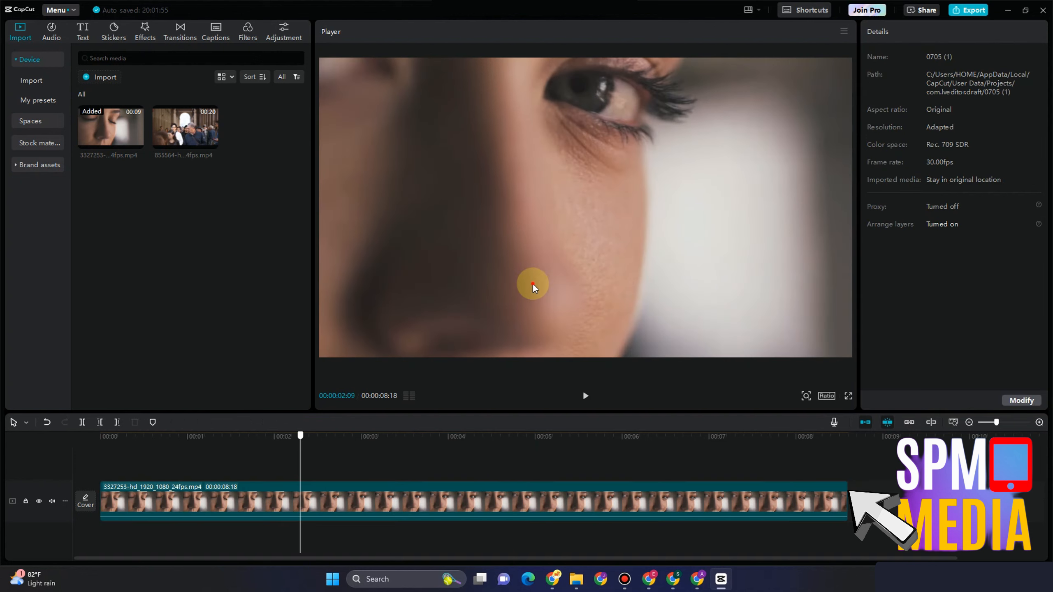
left_click(123, 437)
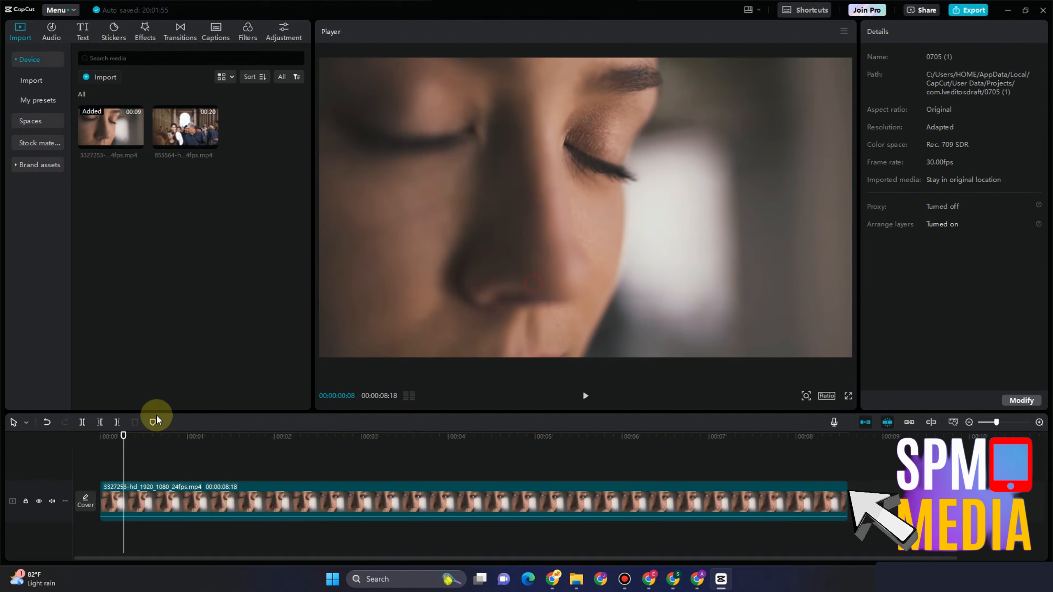
left_click(121, 437)
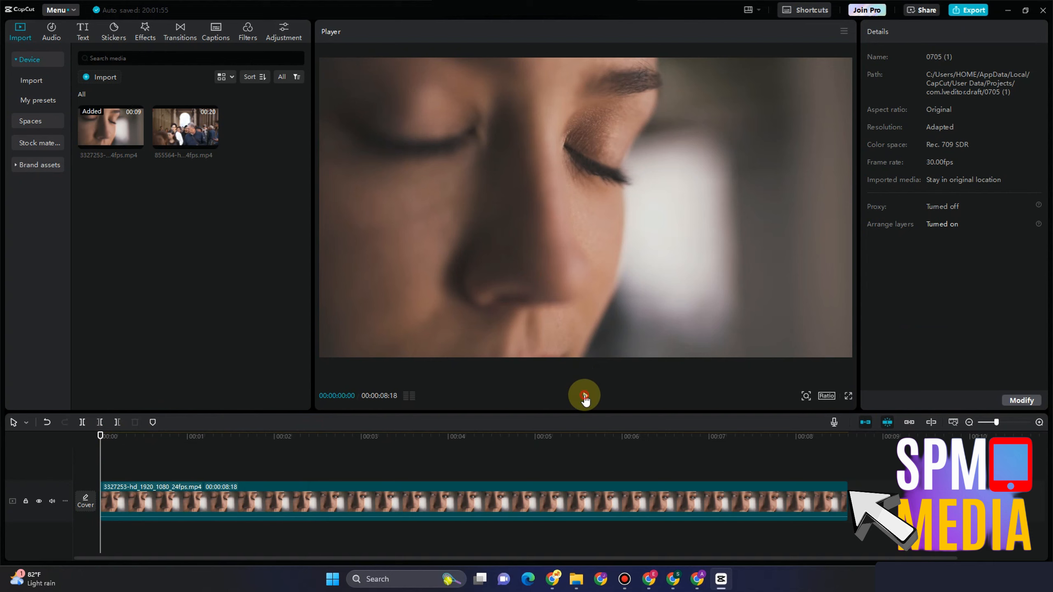
left_click(585, 396)
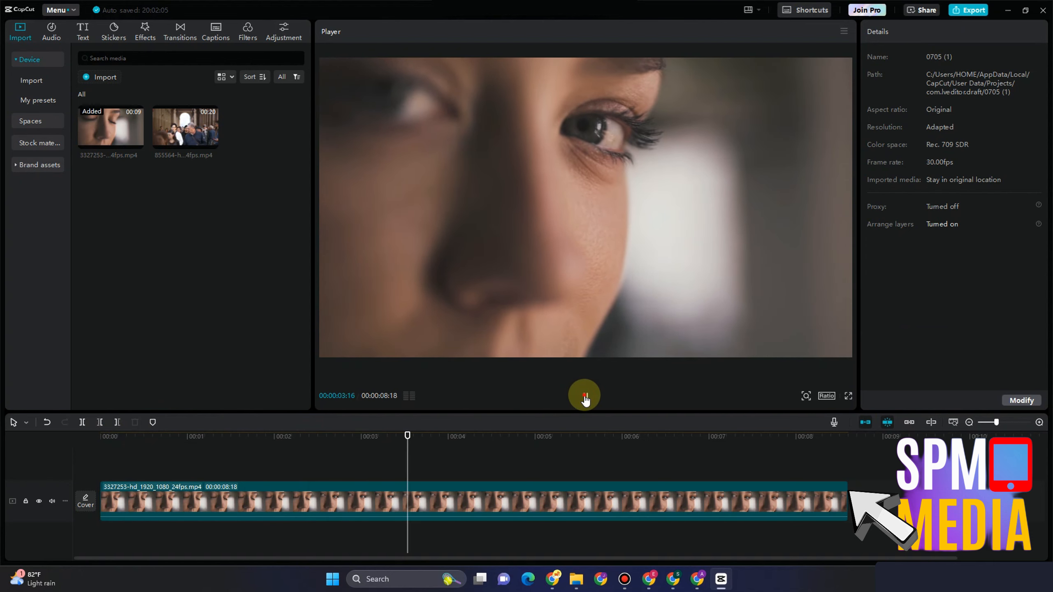
left_click(585, 396)
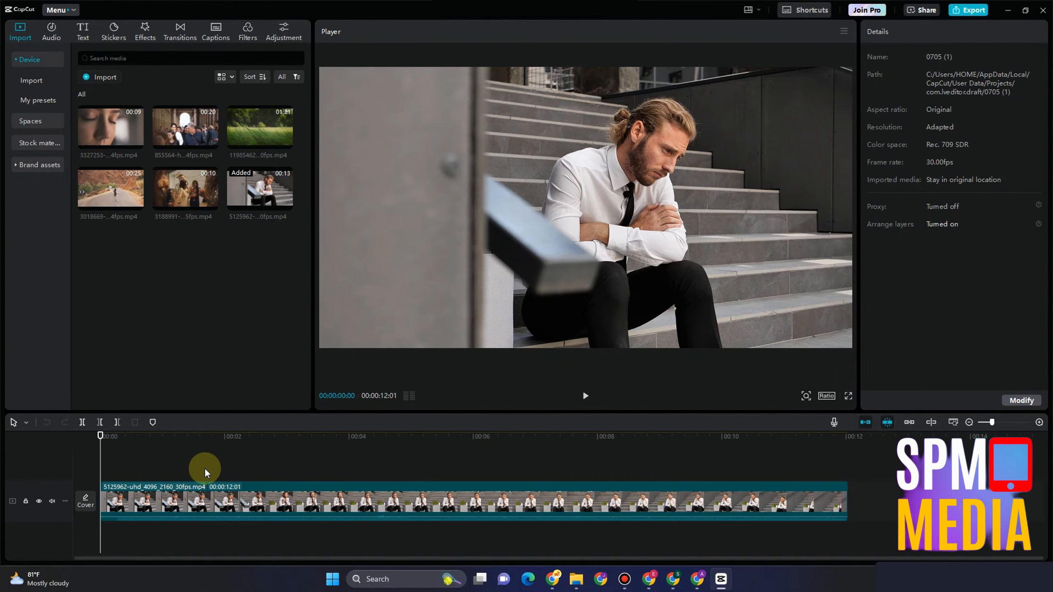
- Mute the track of the clip with the man on the stairs and play it from 00:00:03:24
left_click(52, 502)
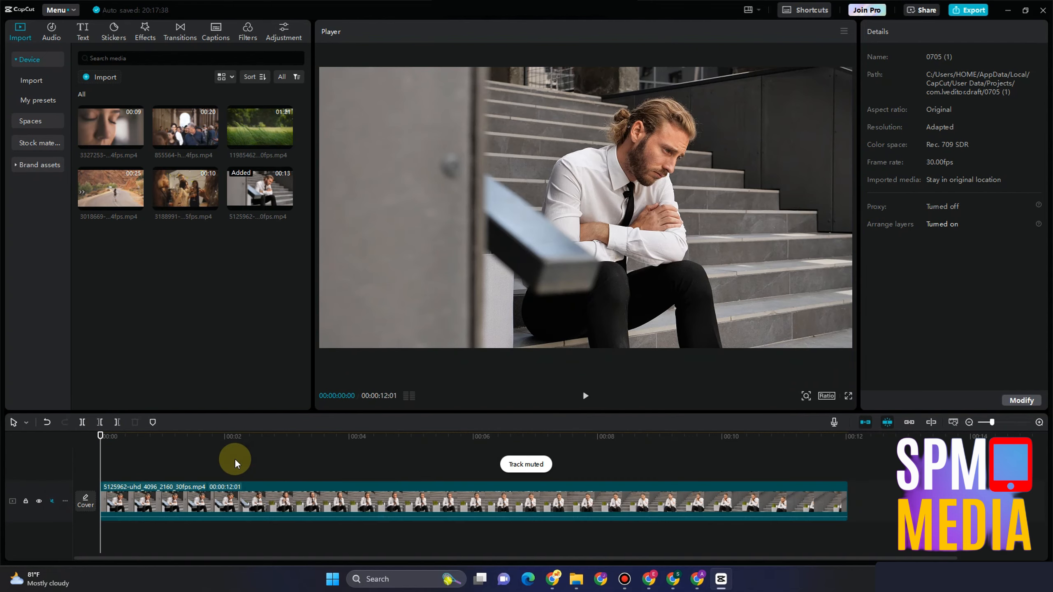
left_click(336, 469)
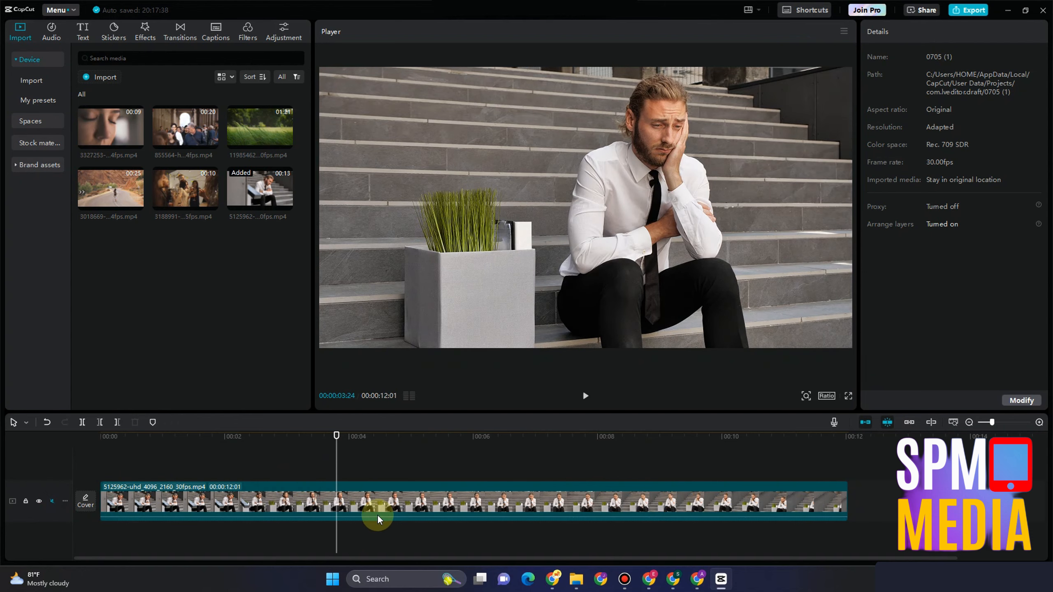
left_click(586, 396)
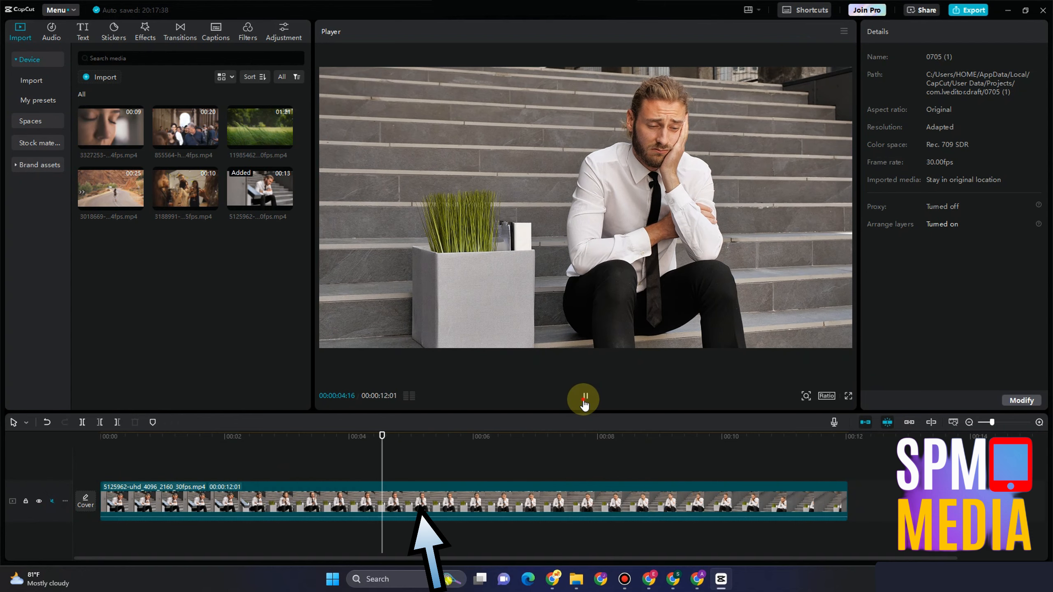
- Stop at 00:00:05:07 and add a scale keyframe to the clip of the man on the stairs
left_click(439, 504)
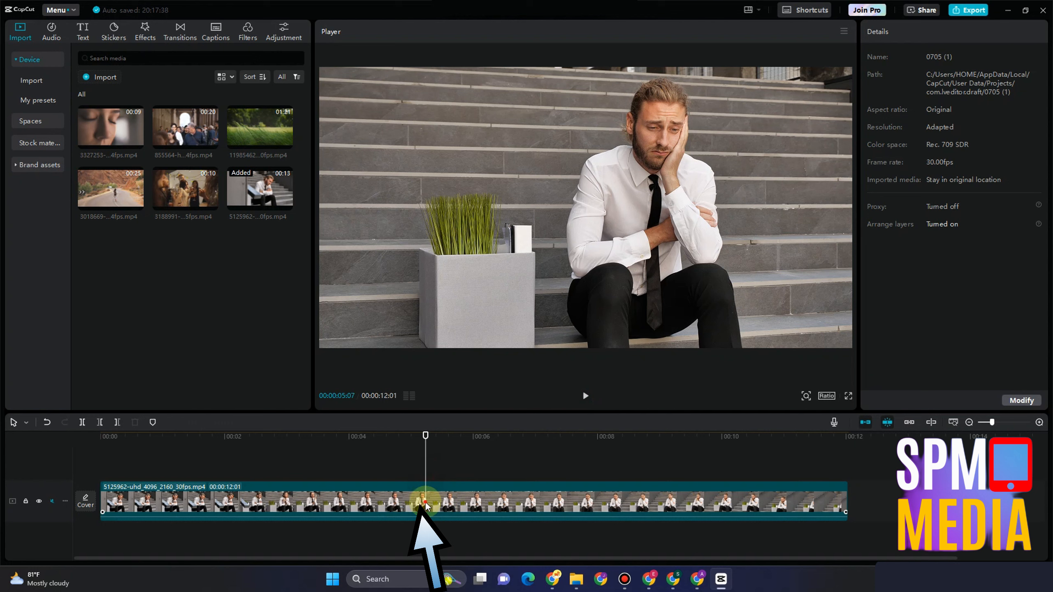
left_click(426, 504)
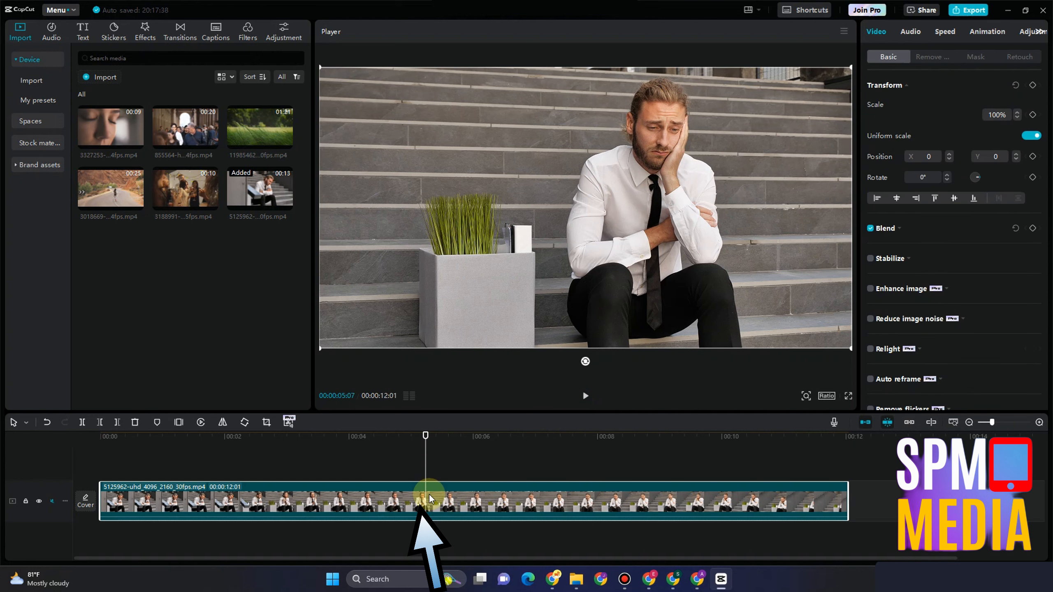
left_click(1033, 115)
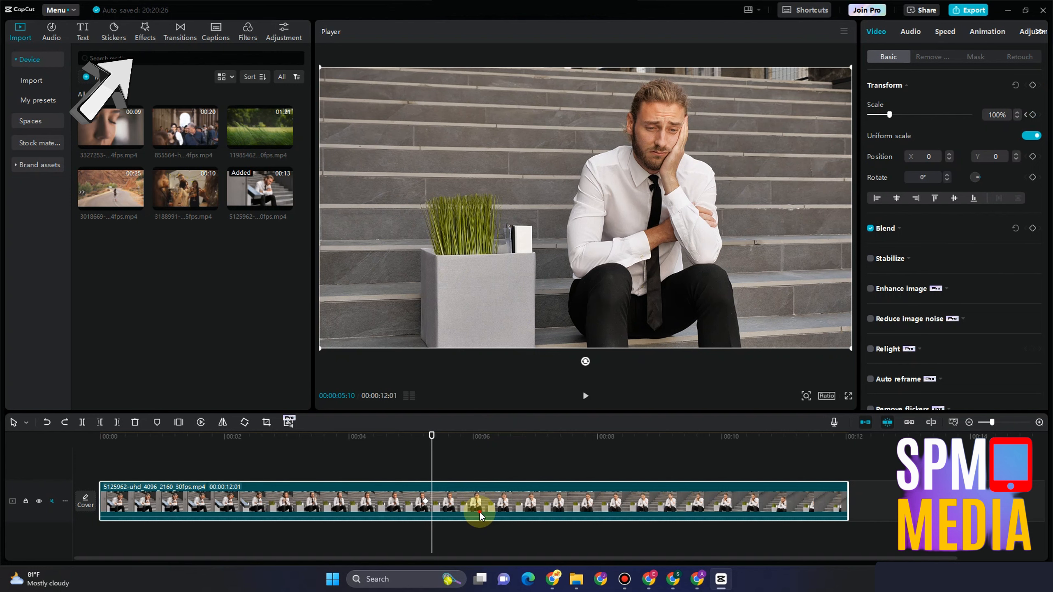
- Add the Spooky Camera video effect from 00:00:05:17, extend it to near the clip's end, and play the clip from its start
left_click(145, 31)
left_click(104, 376)
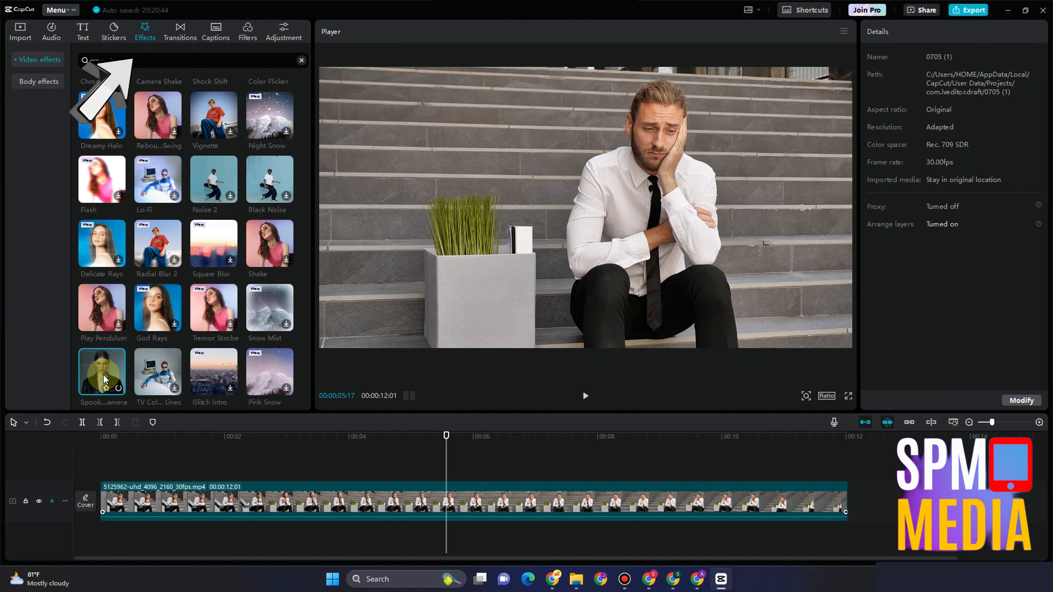
left_click_drag(103, 375, 446, 462)
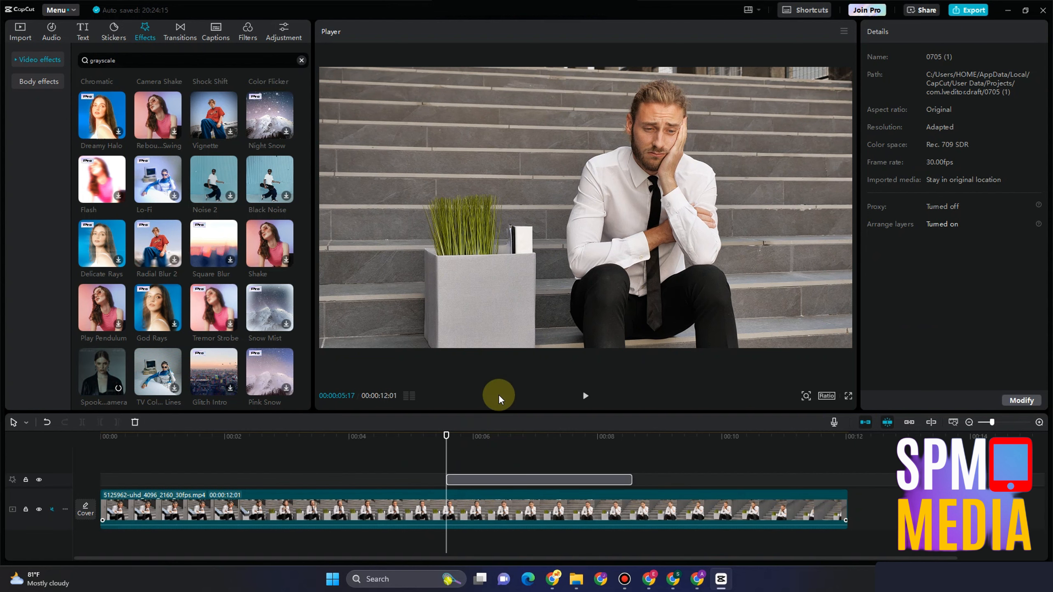
left_click(471, 464)
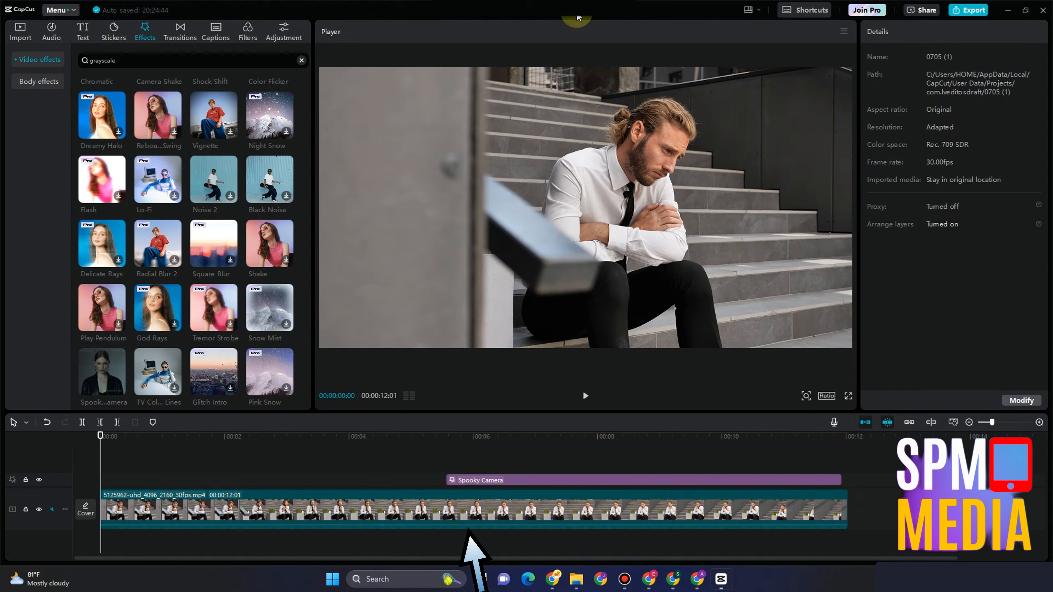
left_click(583, 399)
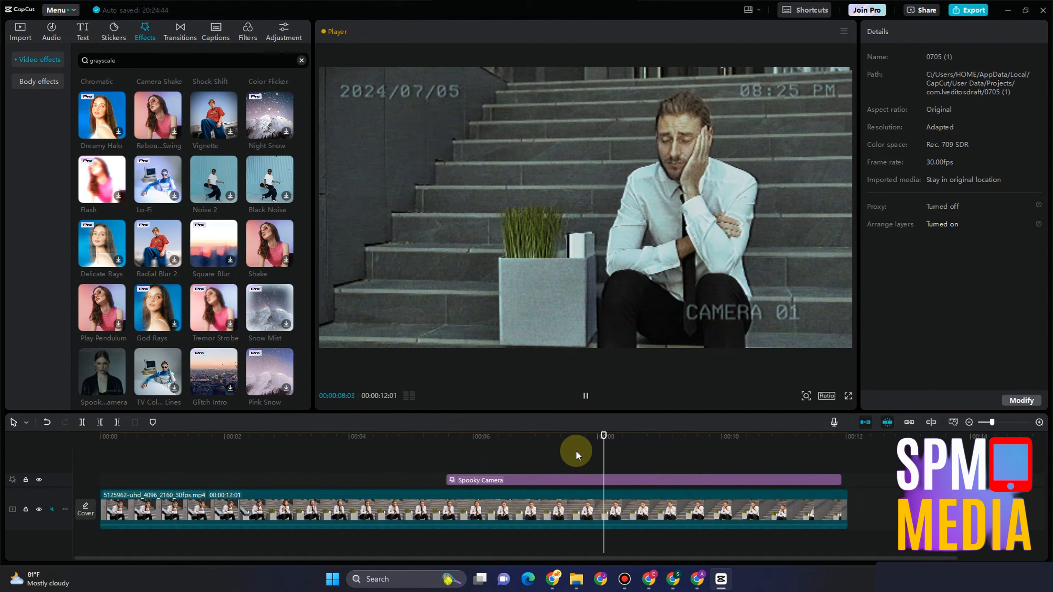
key("space")
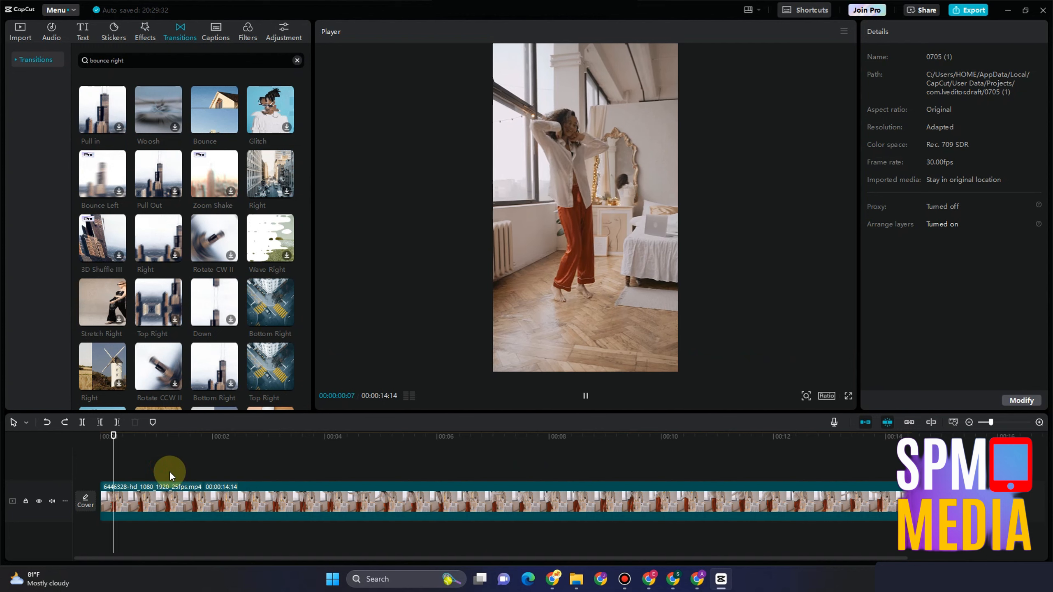
- Add a scale keyframe to the dancing woman's clip at 00:00:01:14 and apply the Zoom Out animation as its entrance
left_click(183, 503)
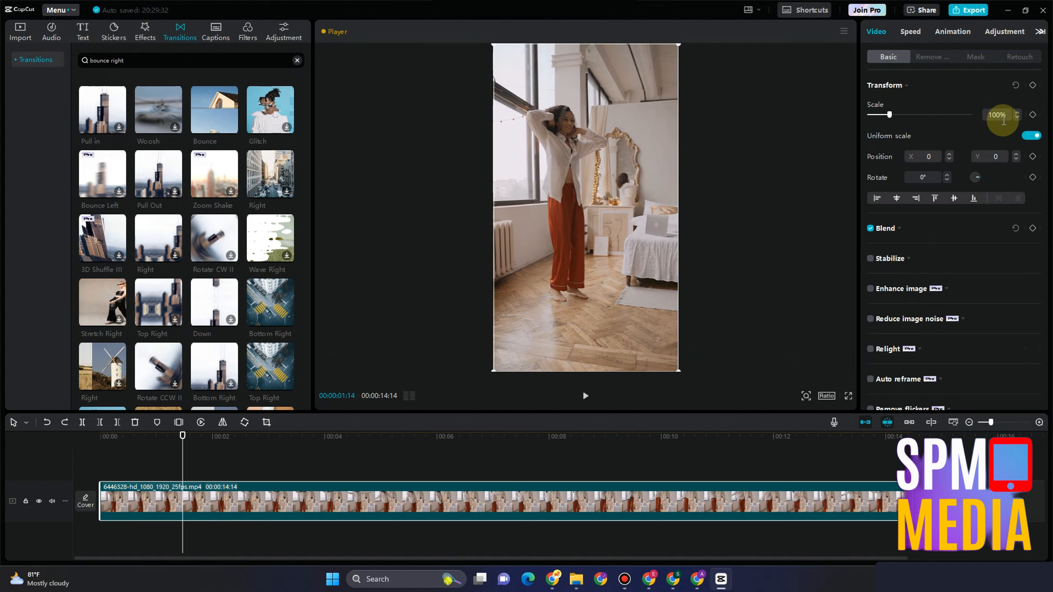
left_click(1033, 115)
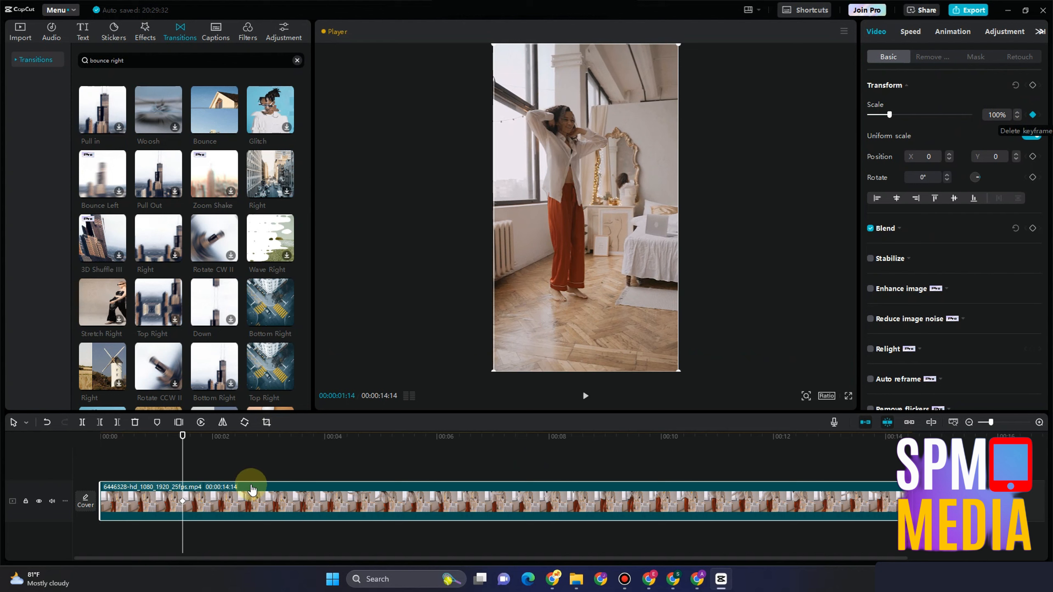
left_click(954, 32)
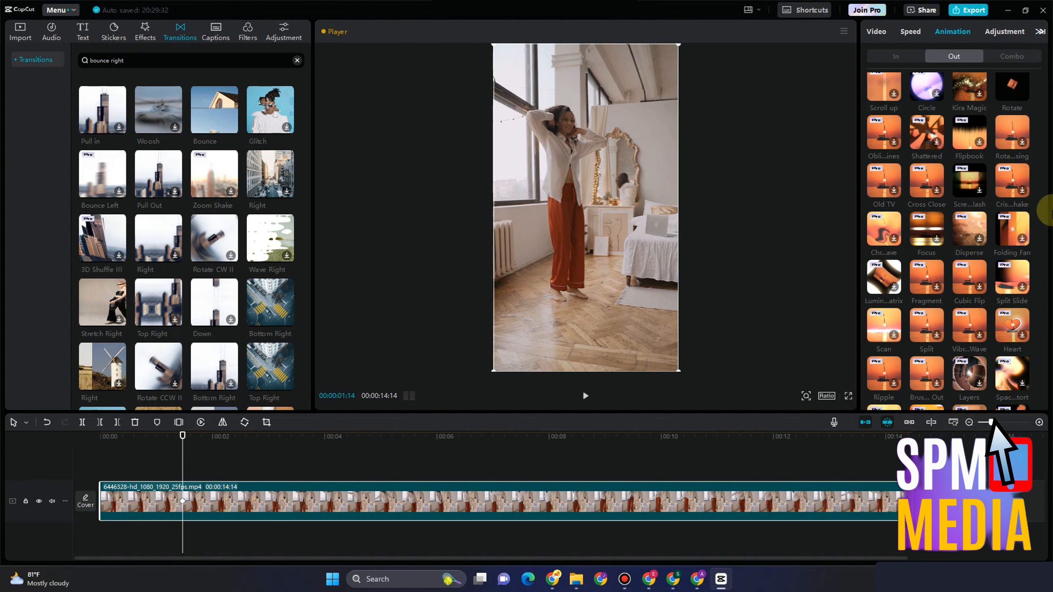
scroll(993, 350, "down", 2)
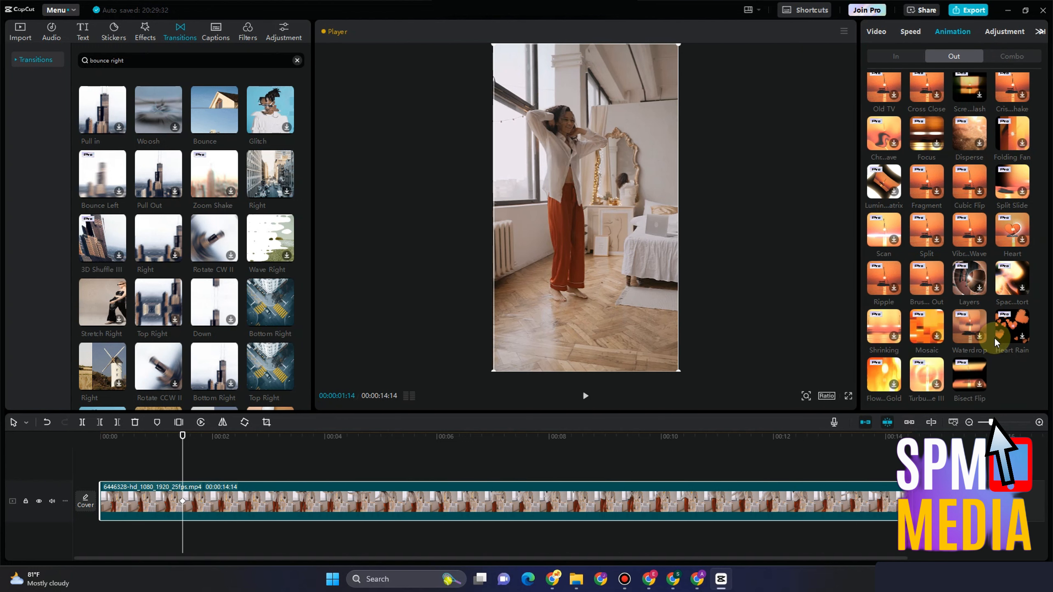
scroll(987, 274, "up", 10)
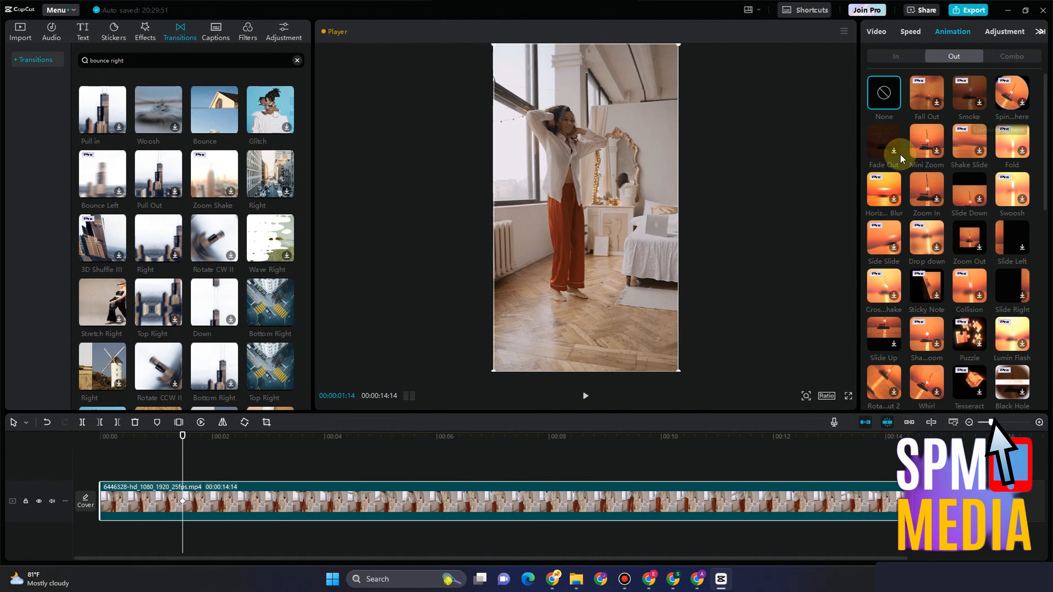
left_click(900, 52)
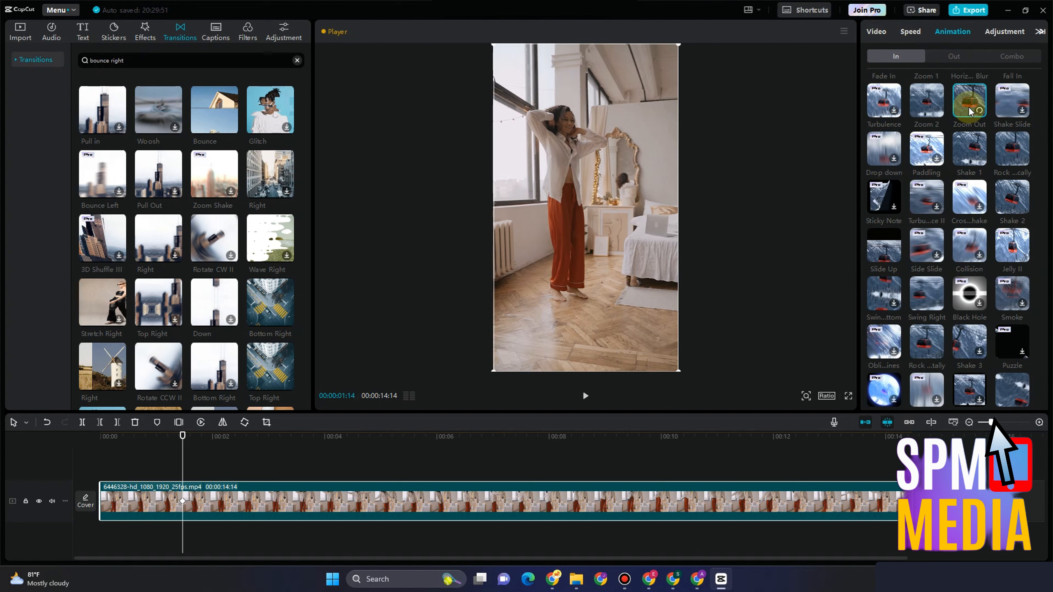
- Add a scale keyframe to the dancing woman's clip at 00:00:02:02
left_click(213, 478)
left_click(214, 501)
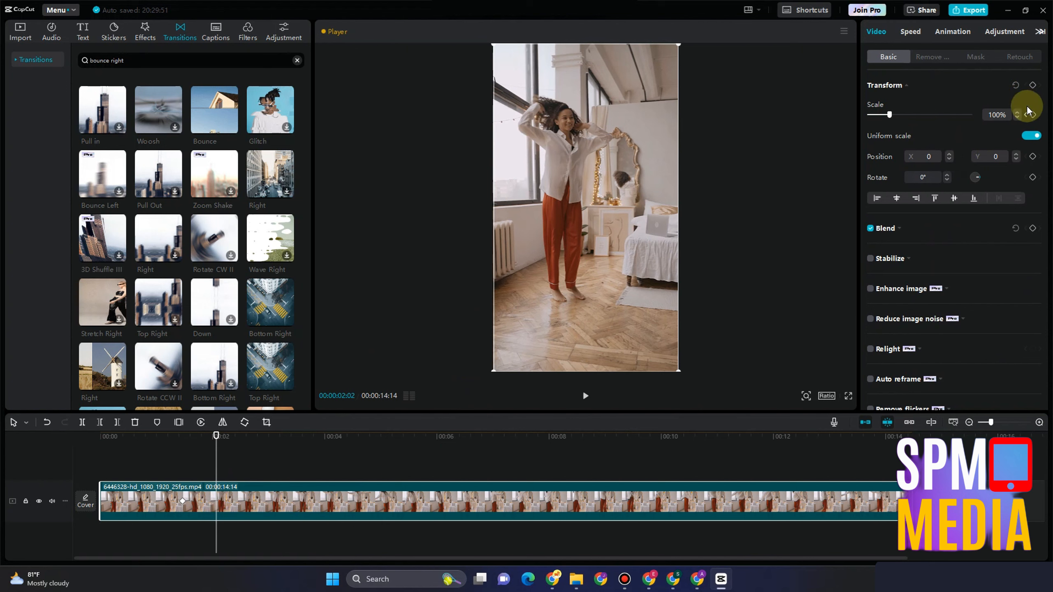
- Apply the Left Zoom combo animation to the dancing woman's clip
left_click(241, 477)
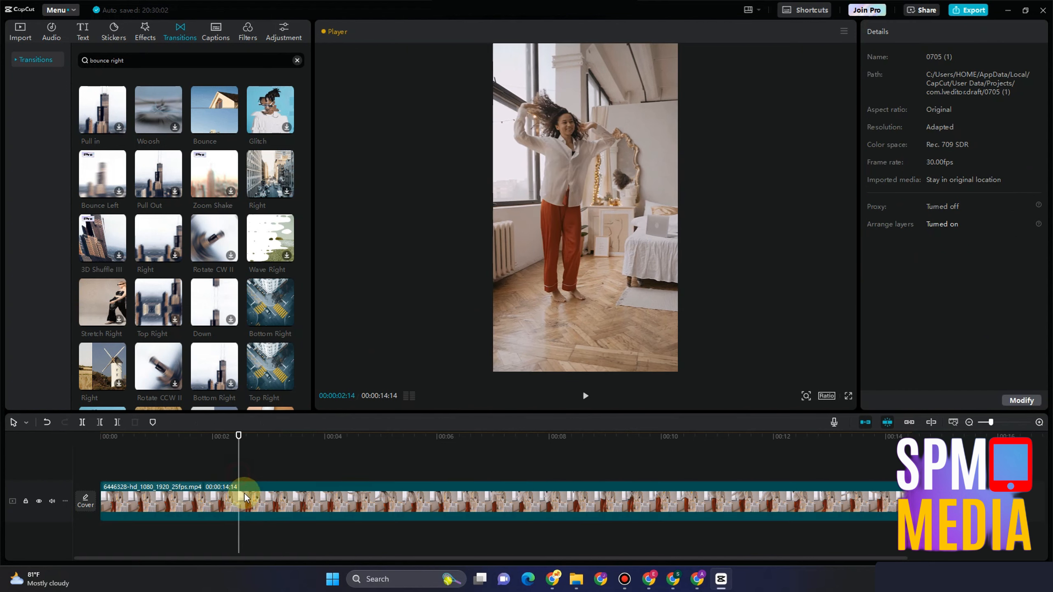
left_click(244, 497)
left_click(953, 31)
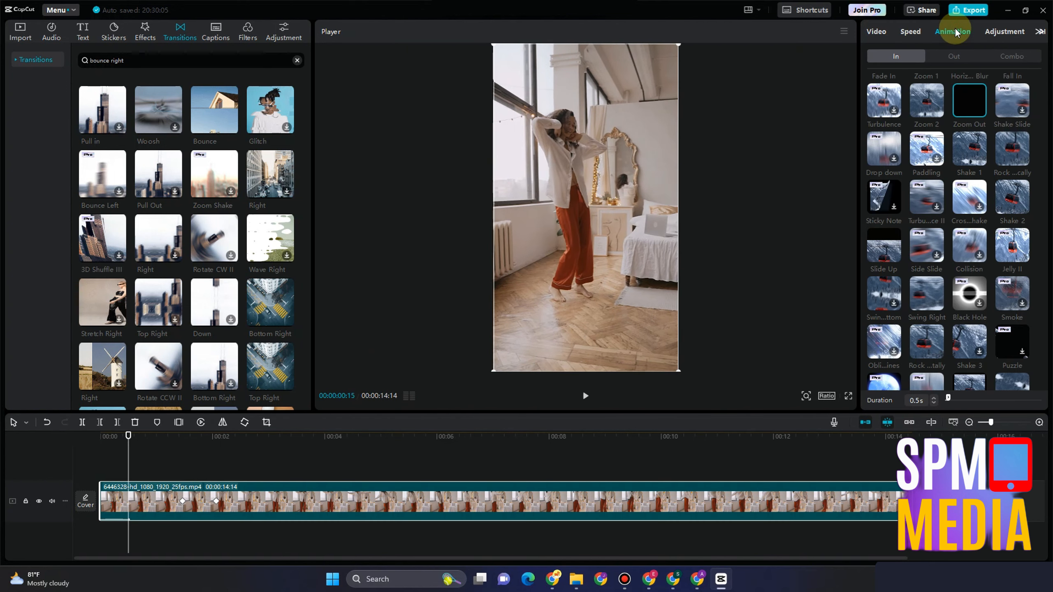
scroll(1011, 348, "down", 2)
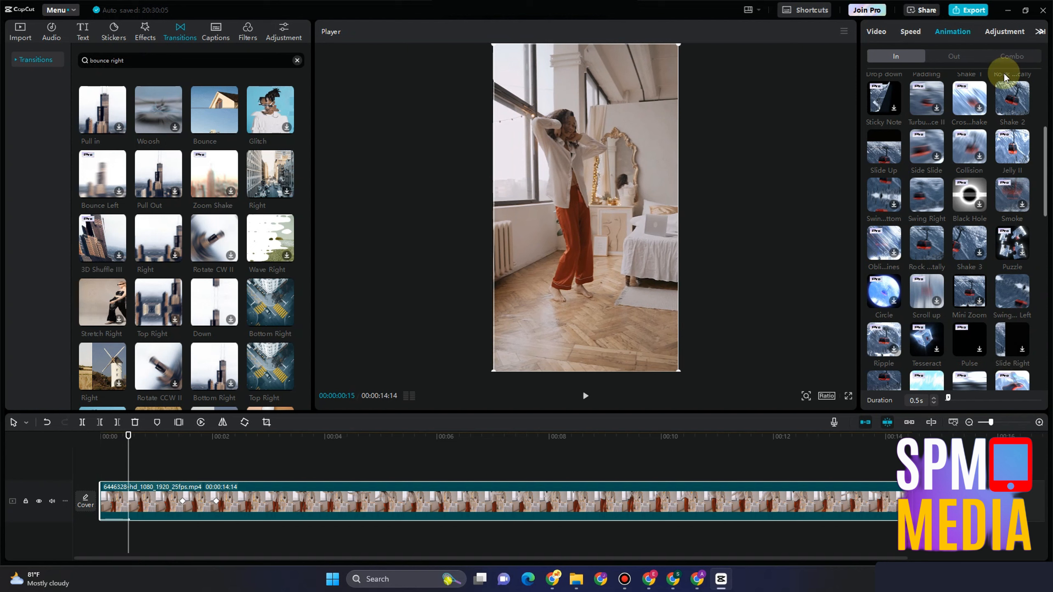
left_click(1007, 55)
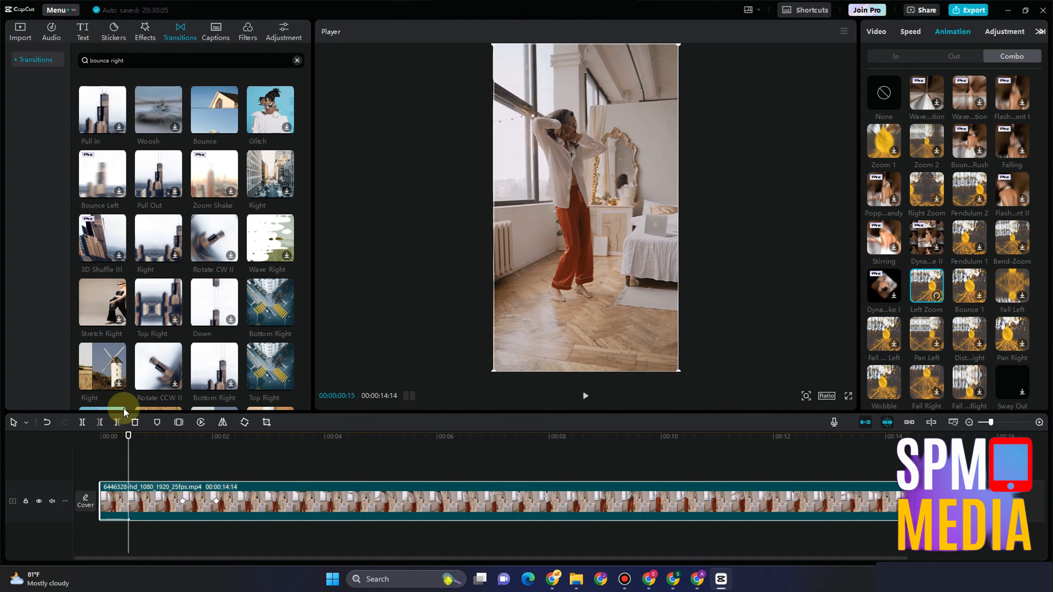
- Add a scale keyframe to the dancing woman's clip at 00:00:03:10 and apply the wave slide combo animation
left_click(287, 476)
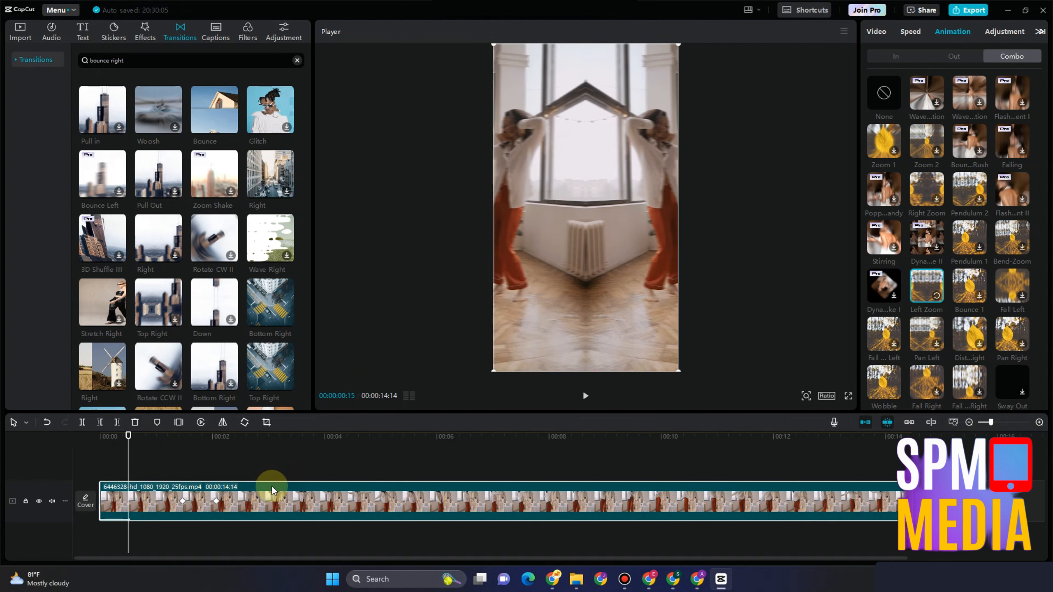
left_click(268, 507)
left_click(1029, 113)
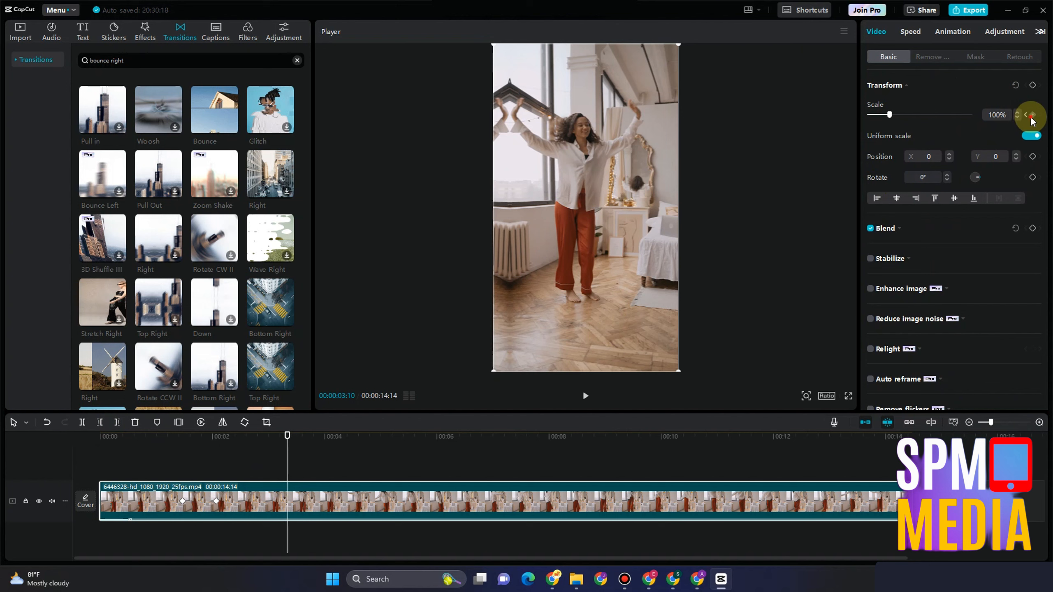
left_click(952, 31)
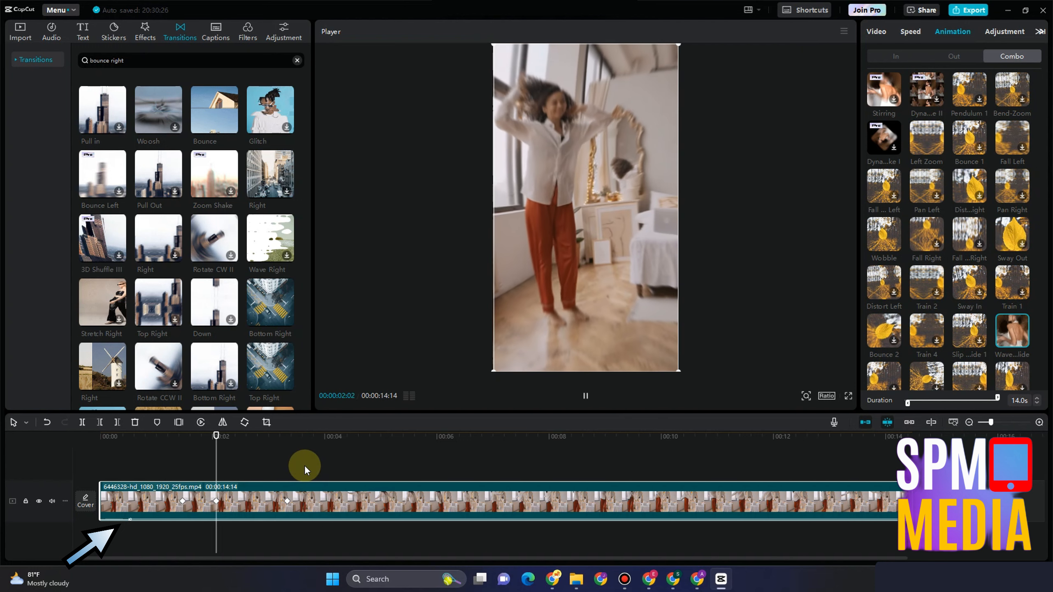
- Play the dancing woman's clip from its beginning and replay it to review the applied animations
left_click(259, 468)
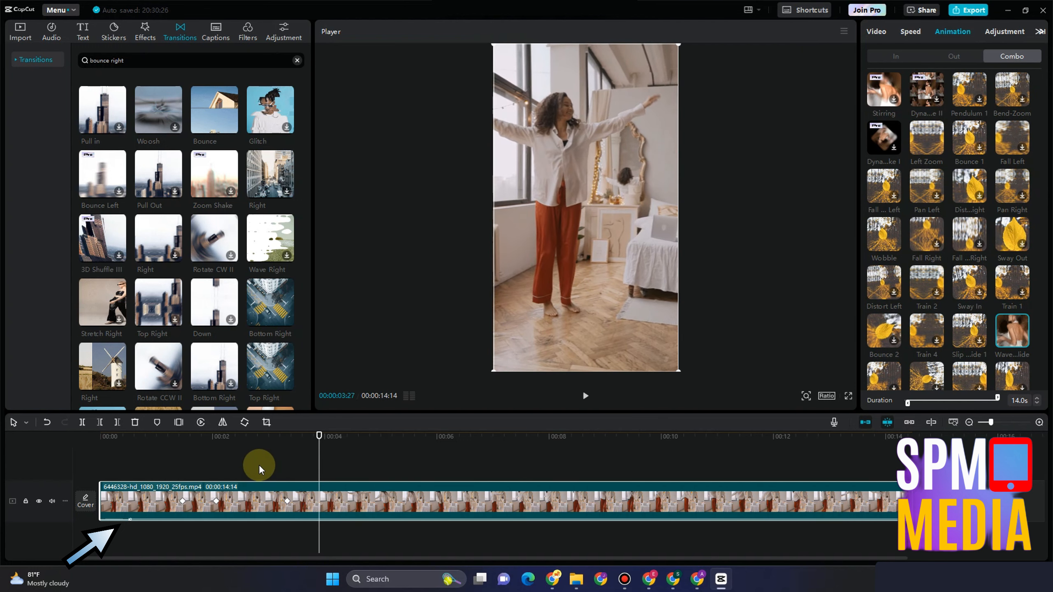
left_click_drag(259, 468, 4, 459)
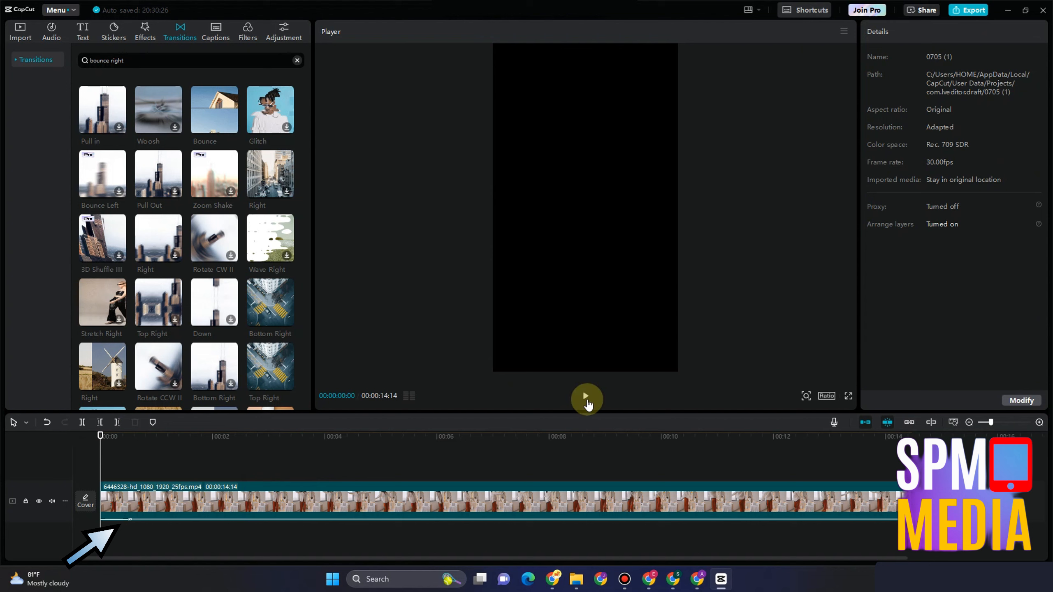
left_click(586, 397)
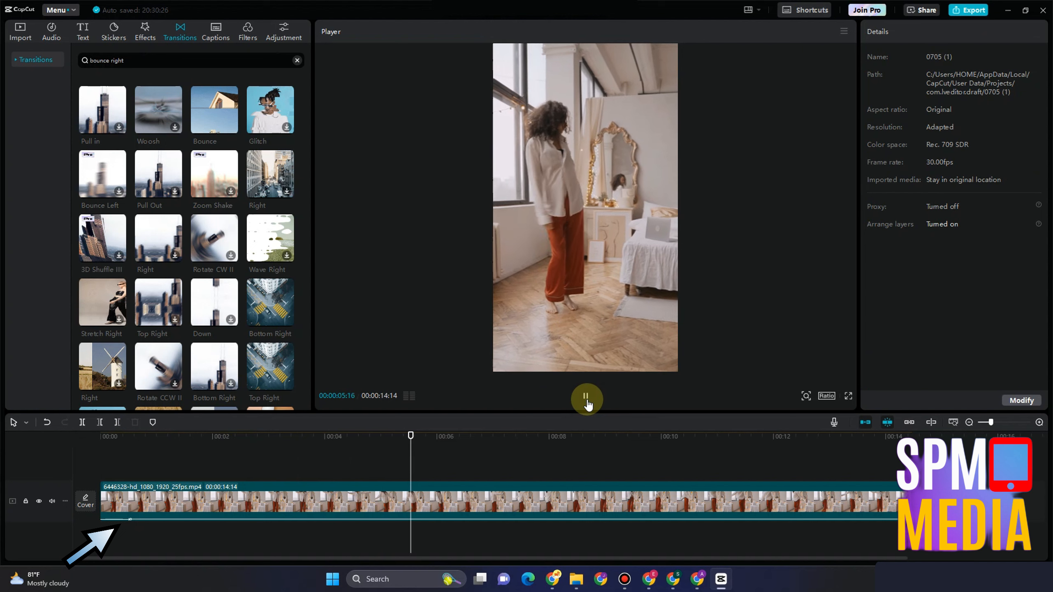
key("space")
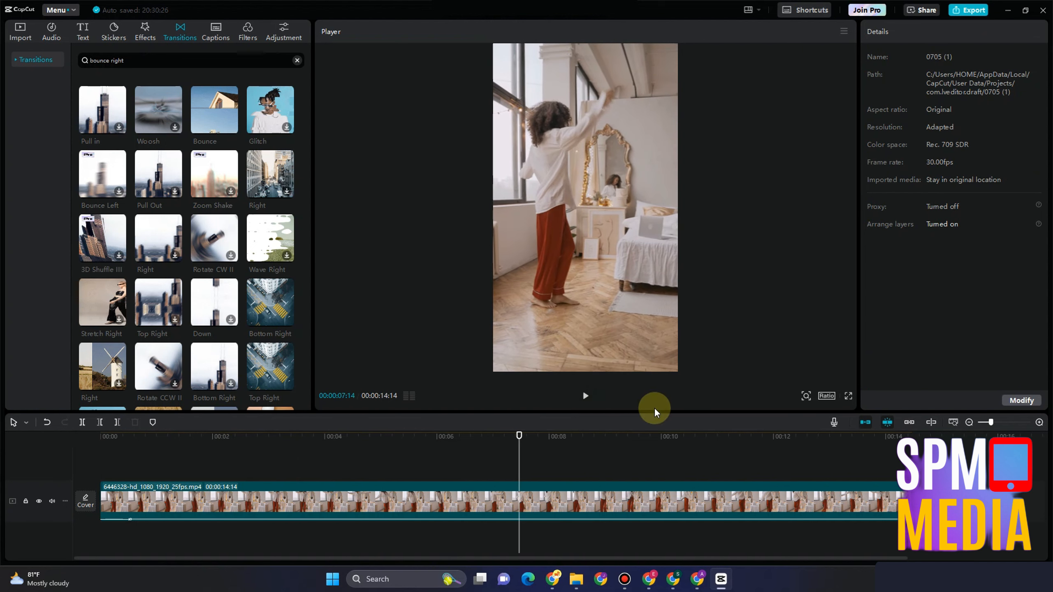
left_click_drag(249, 441, 82, 437)
key("space")
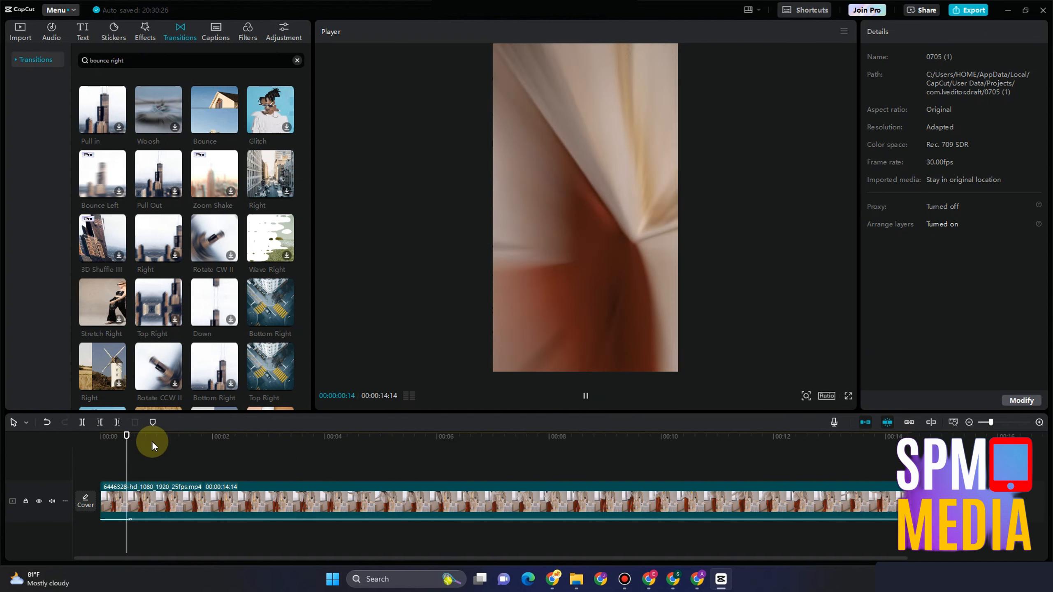